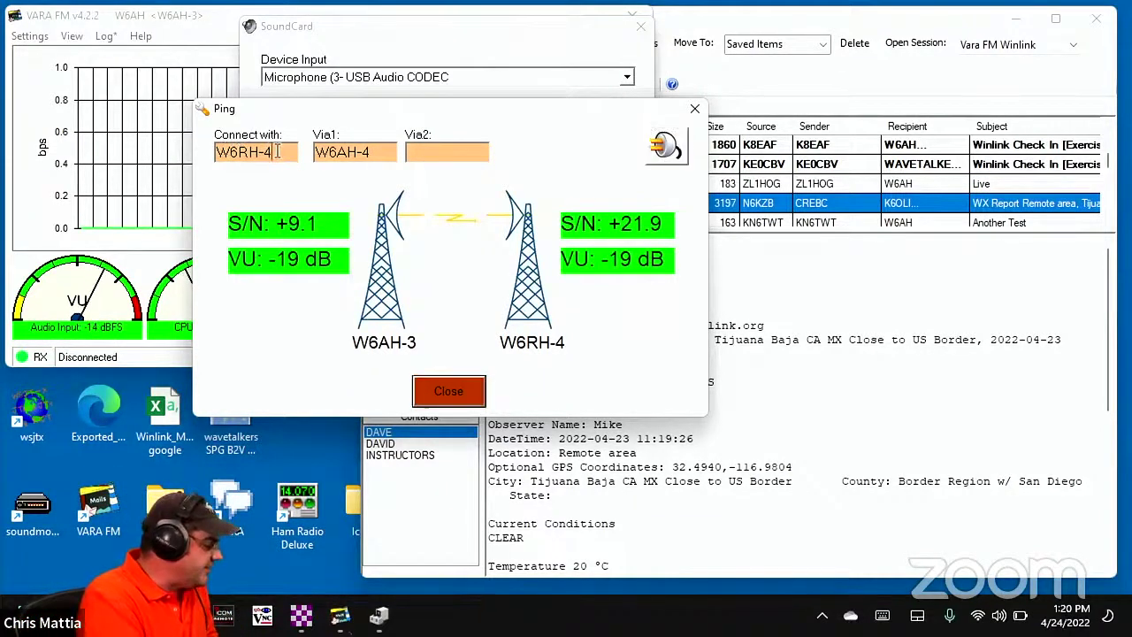
- Change the ping target to NR6V-10, add W6RH-4 as Via2, and ping
drag(279, 154, 64, 119)
text(N)
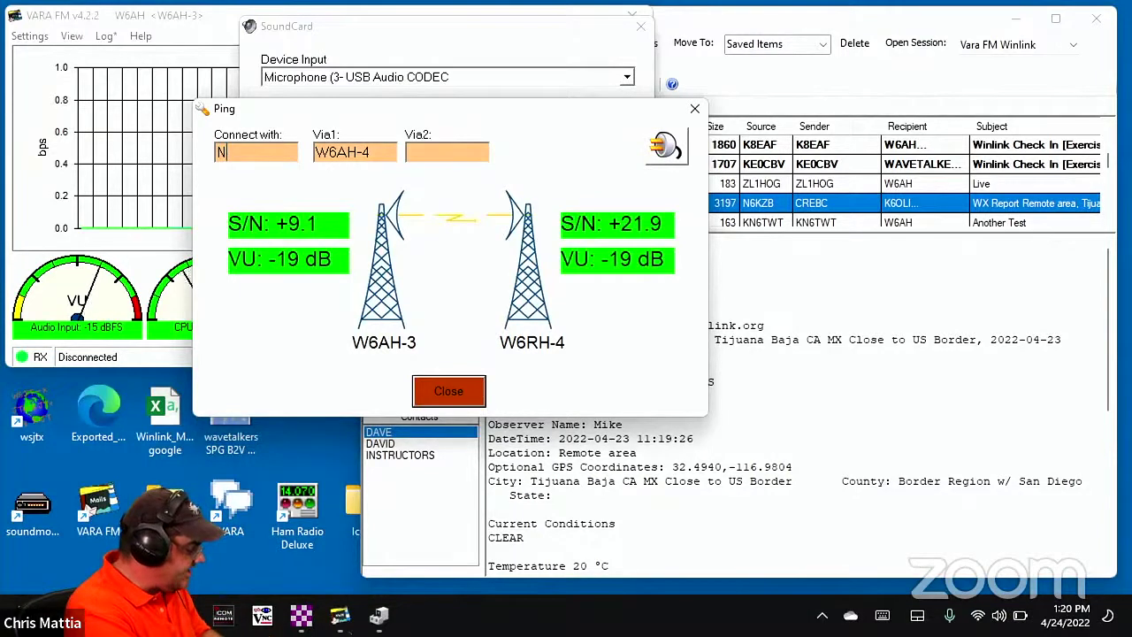
text(R6V)
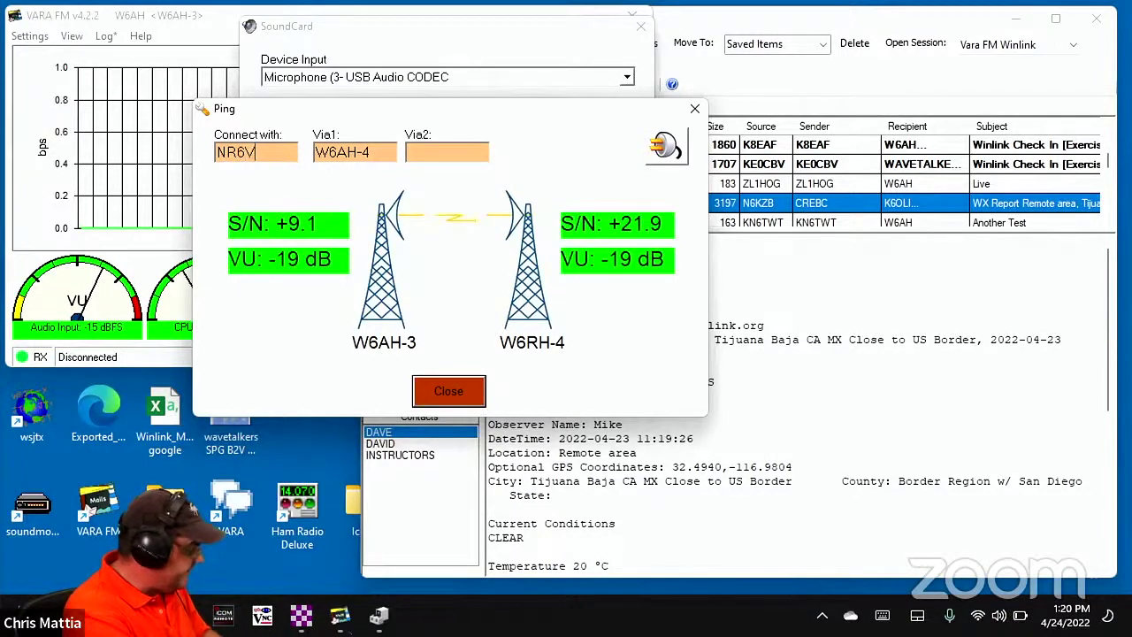
text(-10)
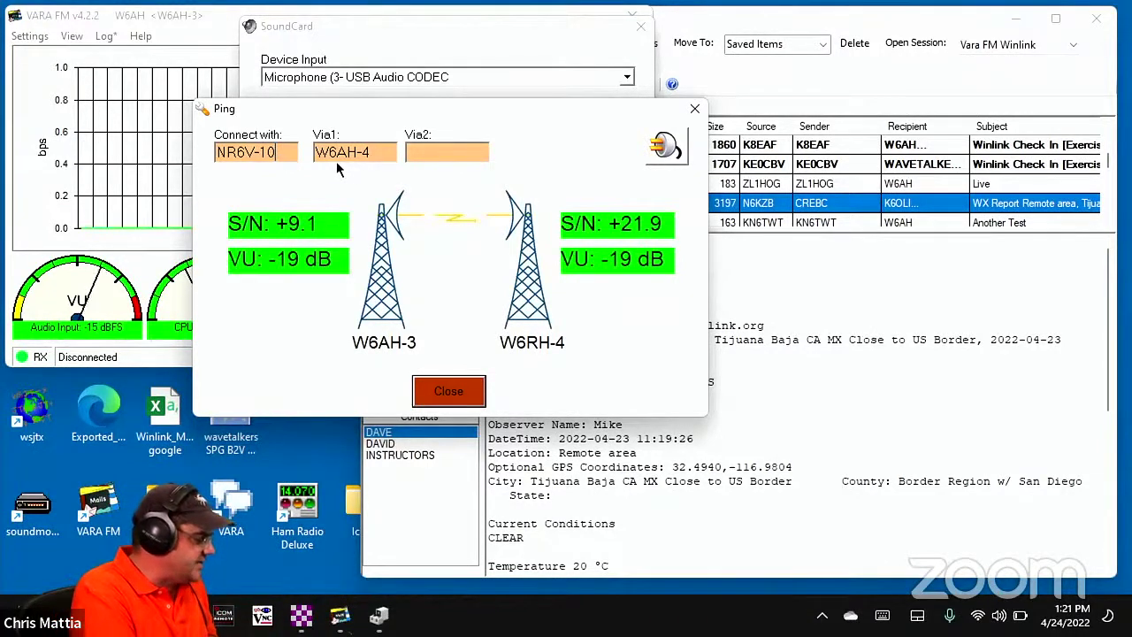
click(441, 154)
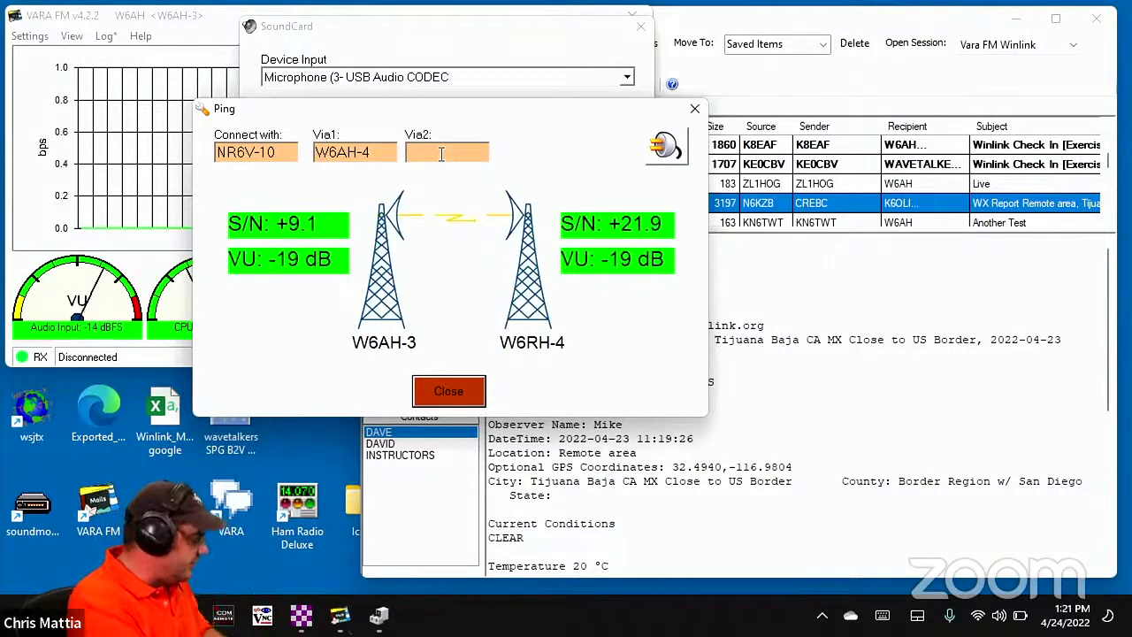
text(W6RH-4)
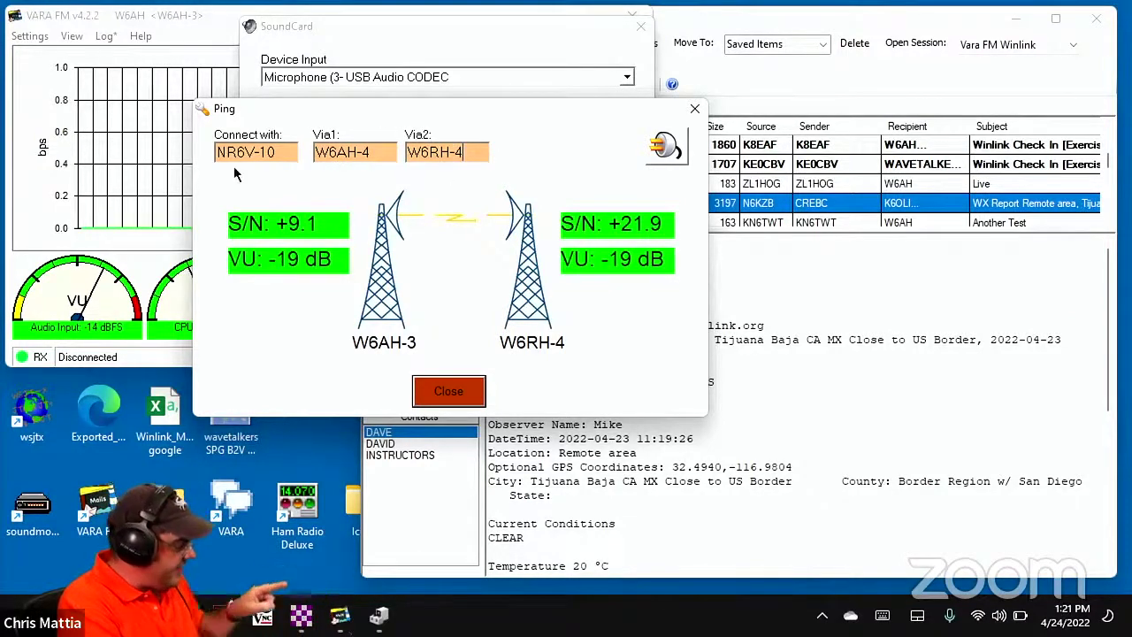
click(651, 149)
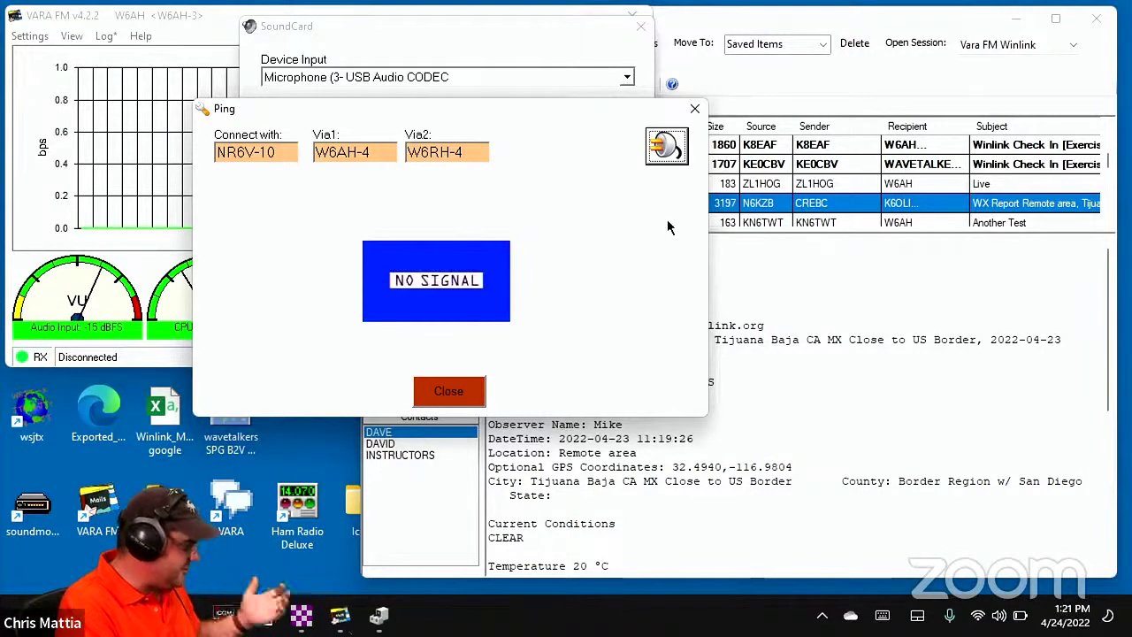
click(673, 149)
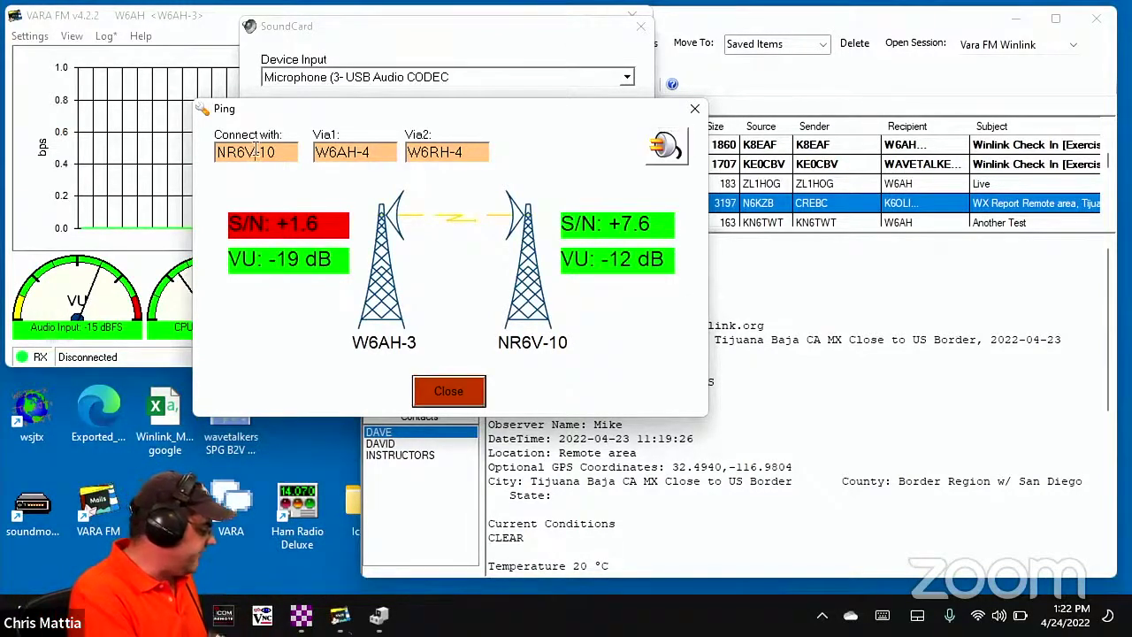
click(255, 152)
key(BackSpace)
key(BackSpace)
key(BackSpace)
key(BackSpace)
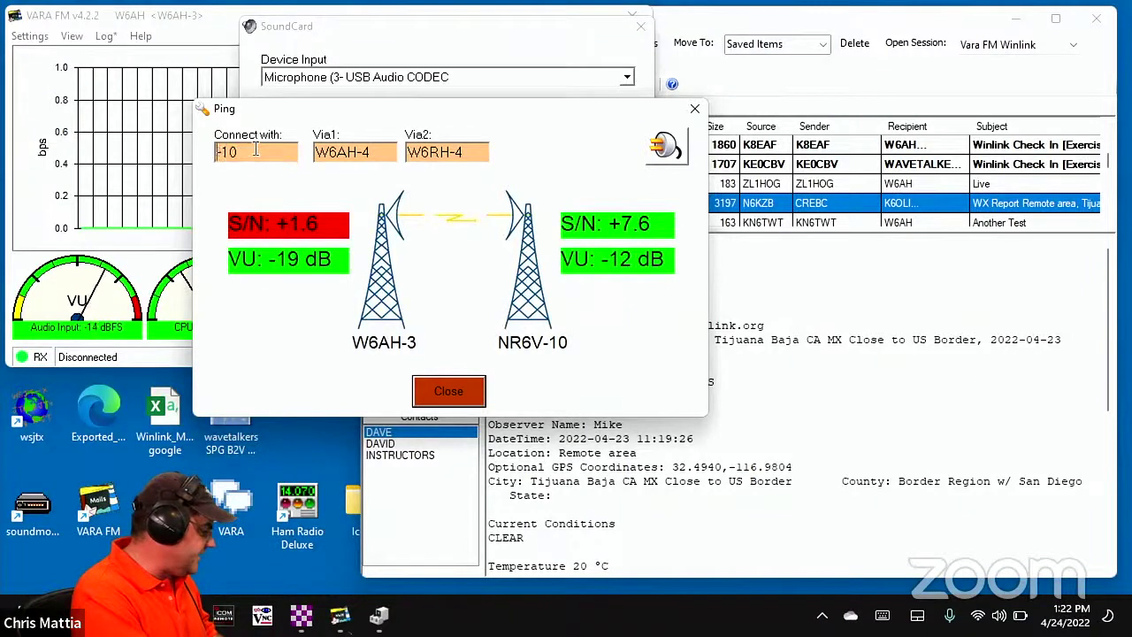
text(W6)
key(BackSpace)
text(0DHG)
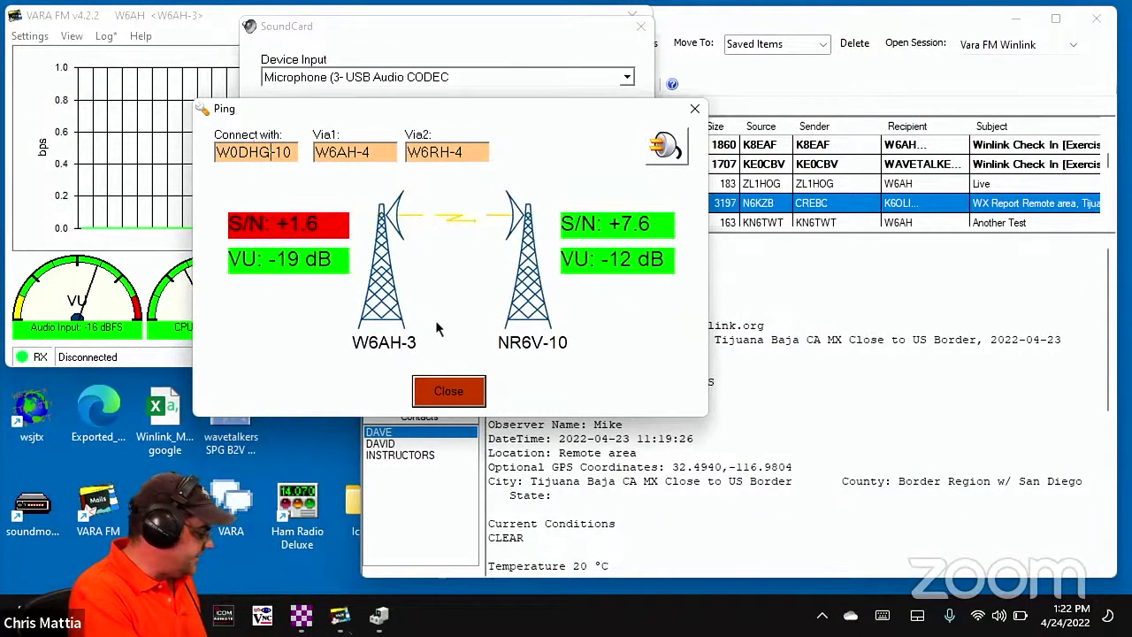
click(666, 148)
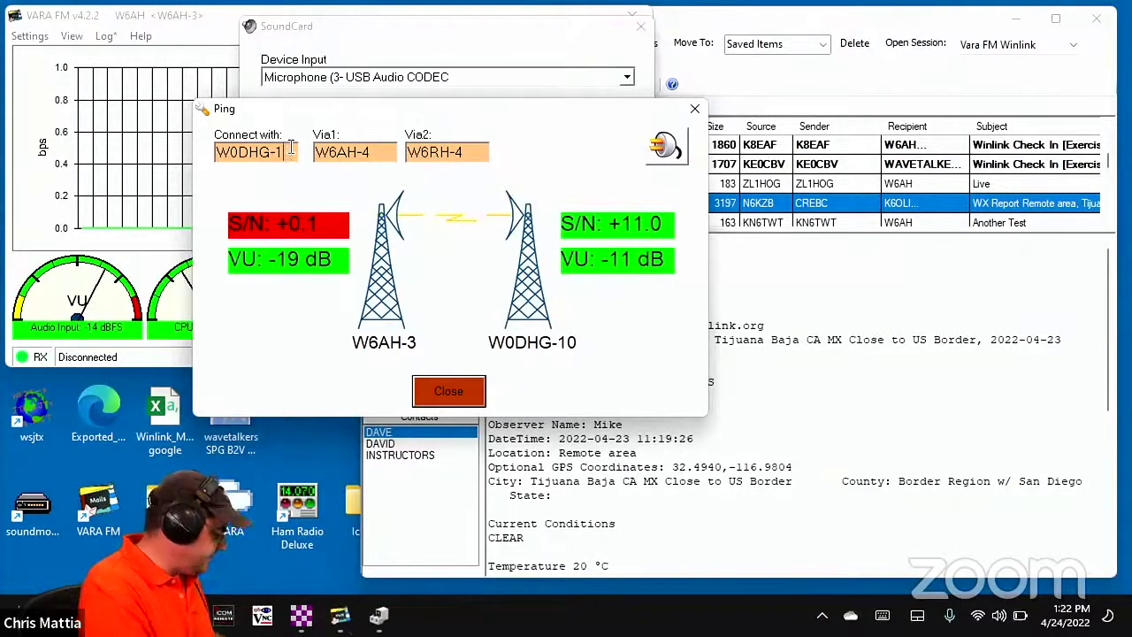
click(670, 148)
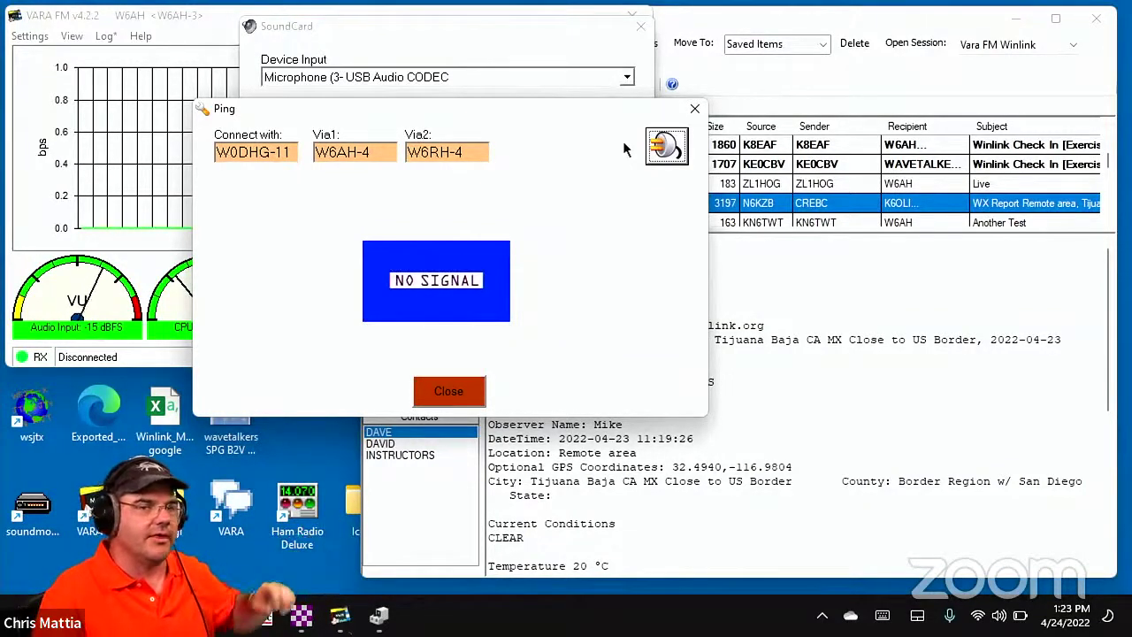
click(287, 151)
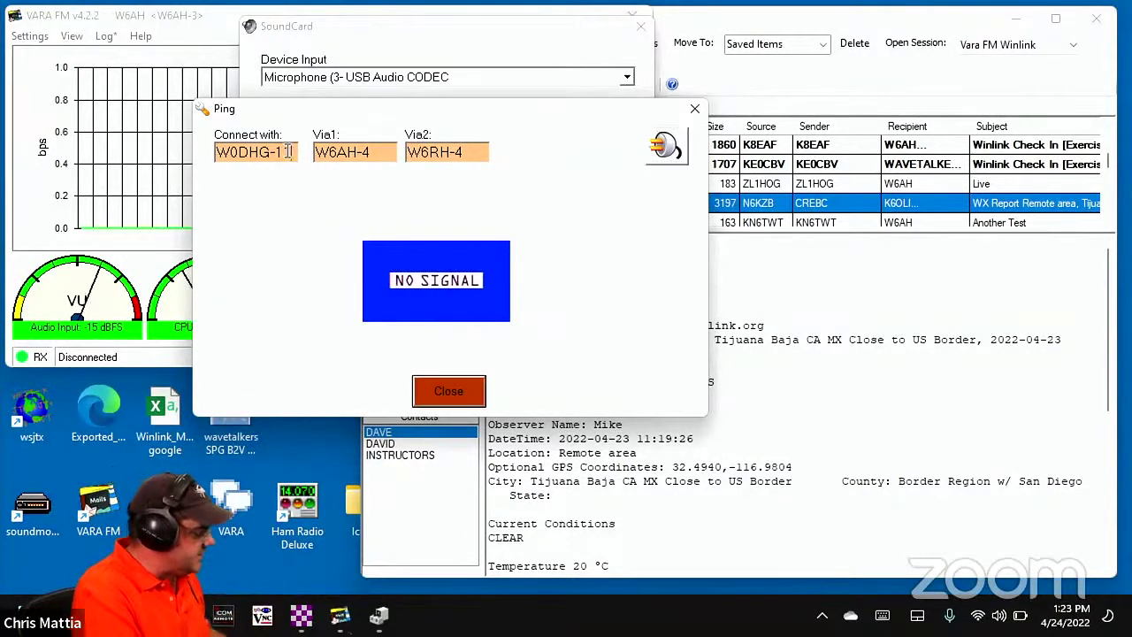
key(BackSpace)
key(BackSpace)
key(BackSpace)
key(BackSpace)
key(BackSpace)
key(BackSpace)
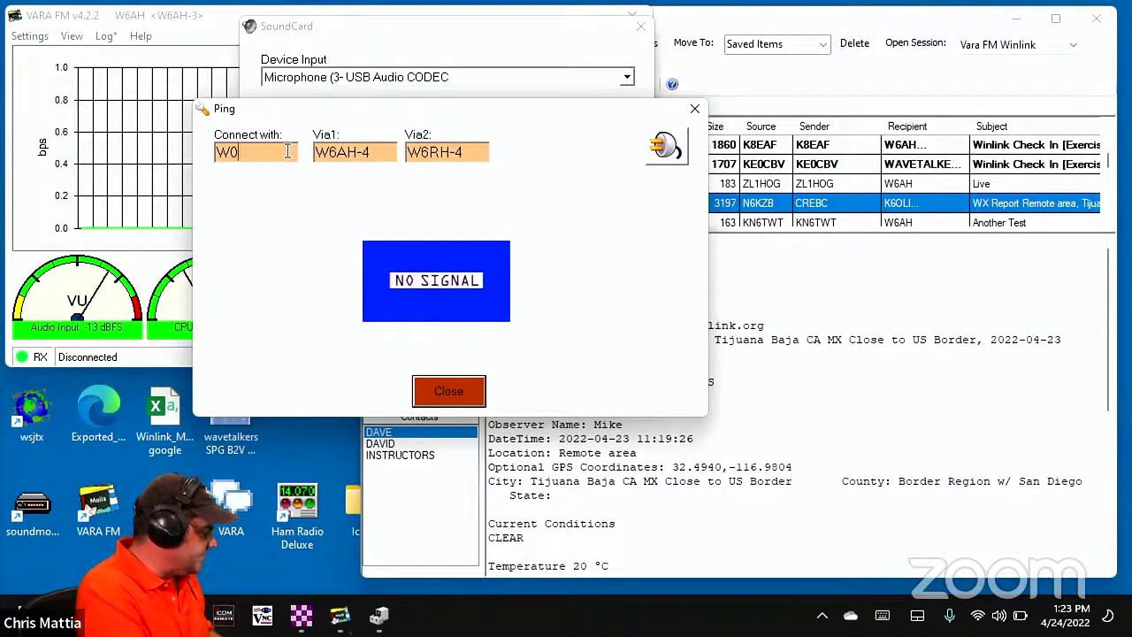
text(NR)
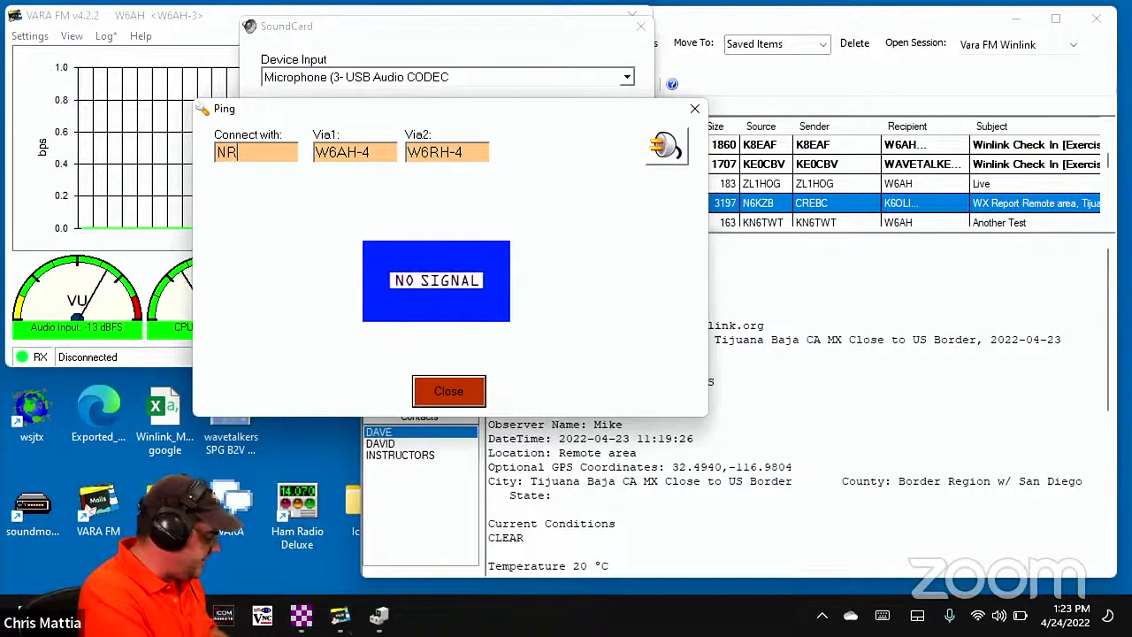
text(6V-)
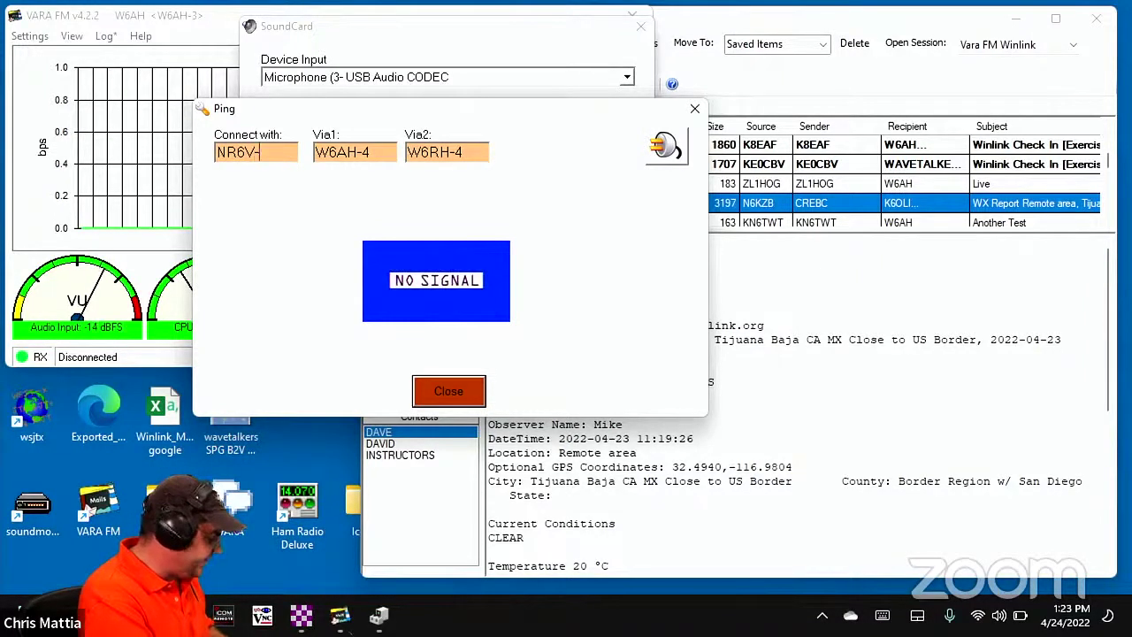
text(10)
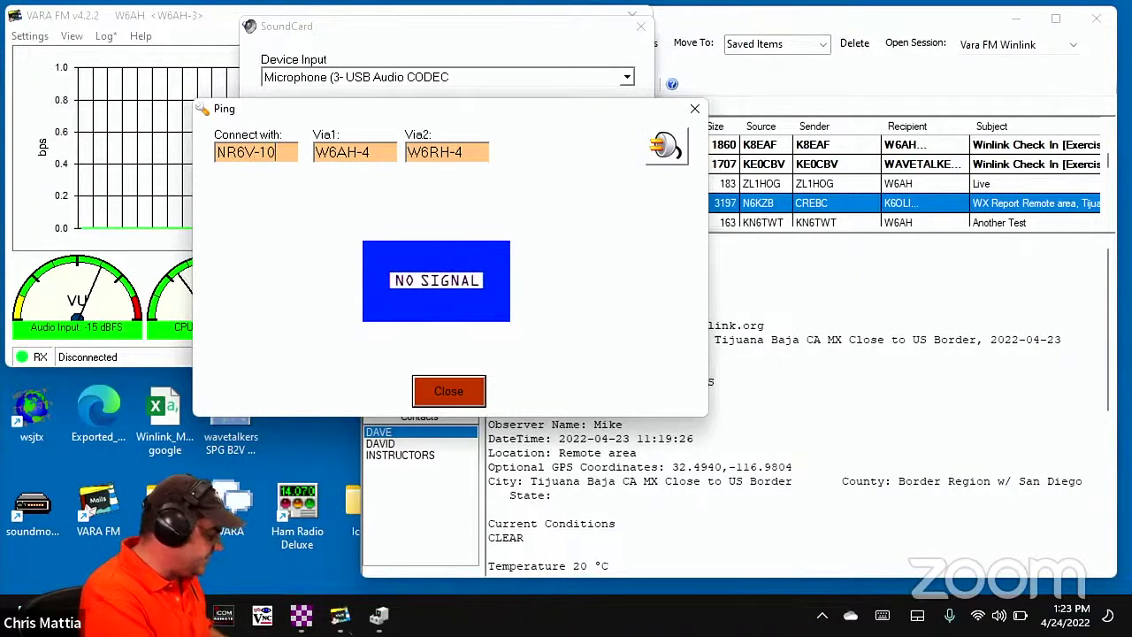
click(669, 148)
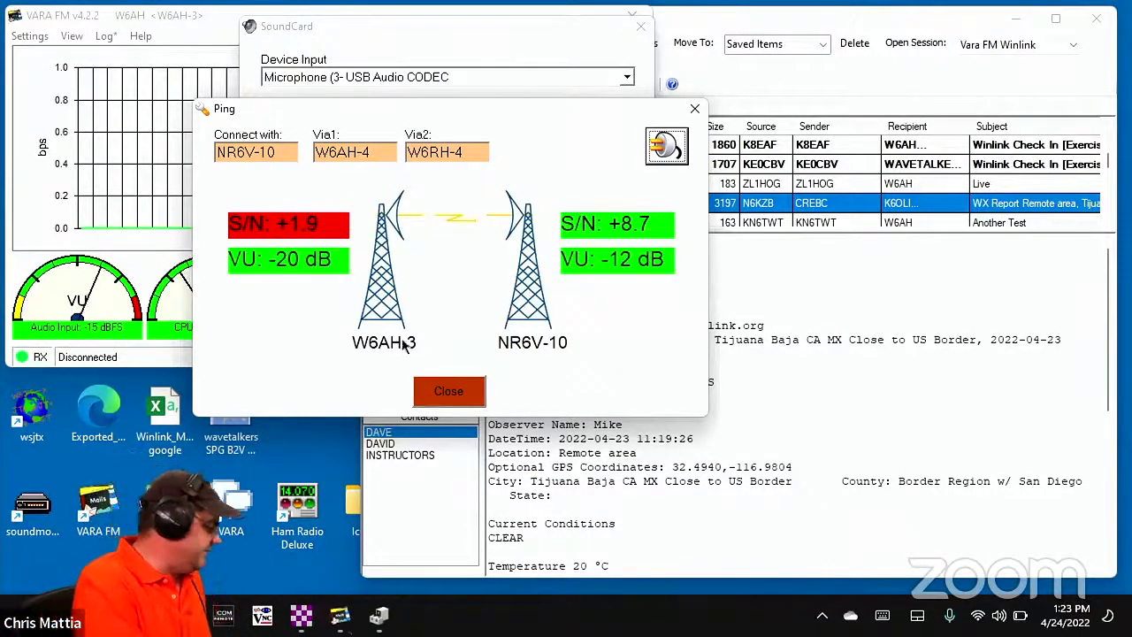
- Close the Ping and SoundCard windows and open Settings > VARA Setup
click(693, 111)
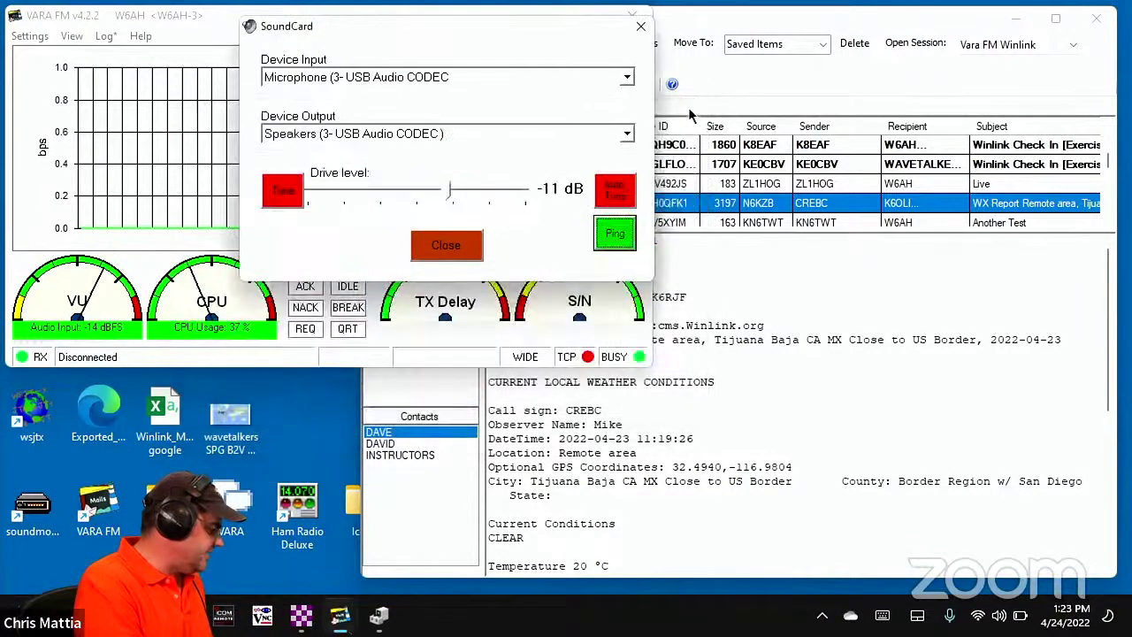
click(640, 27)
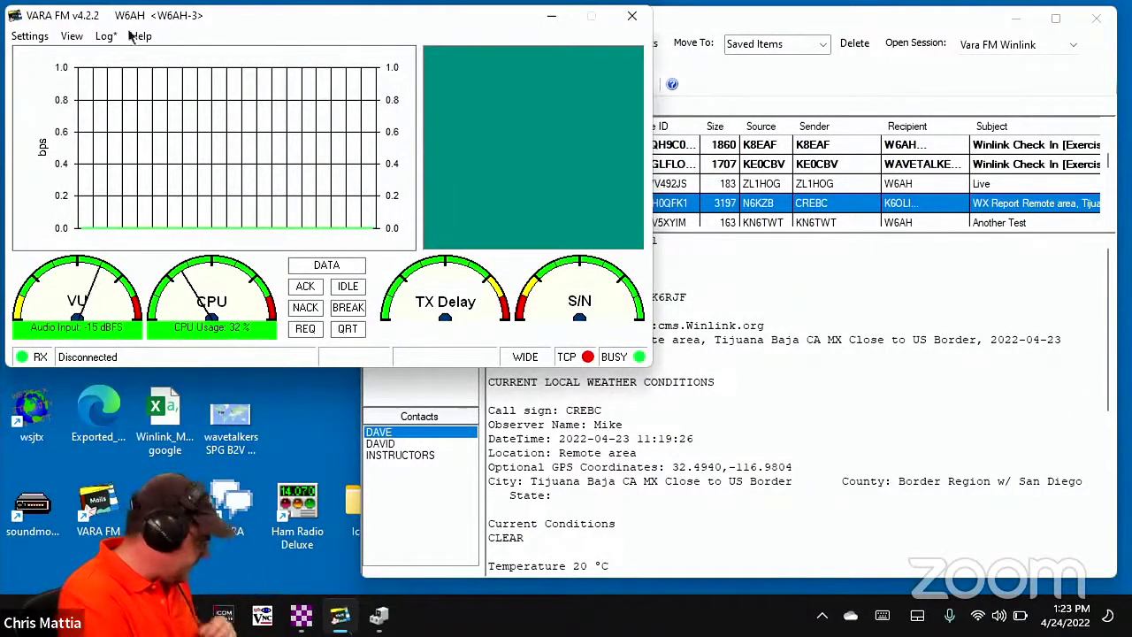
click(27, 37)
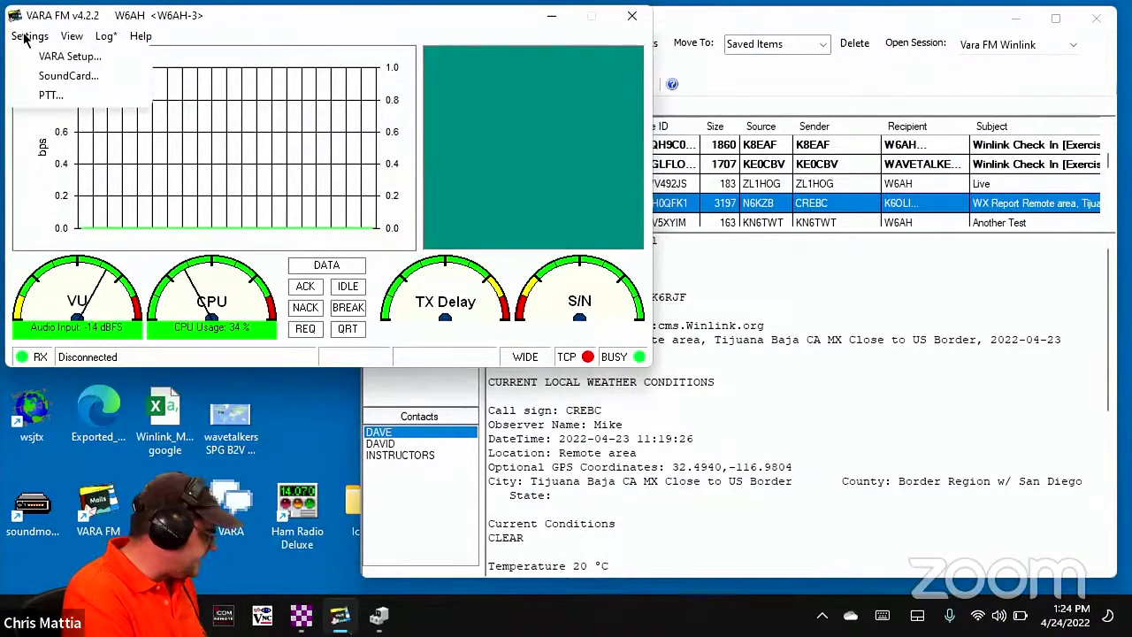
click(99, 58)
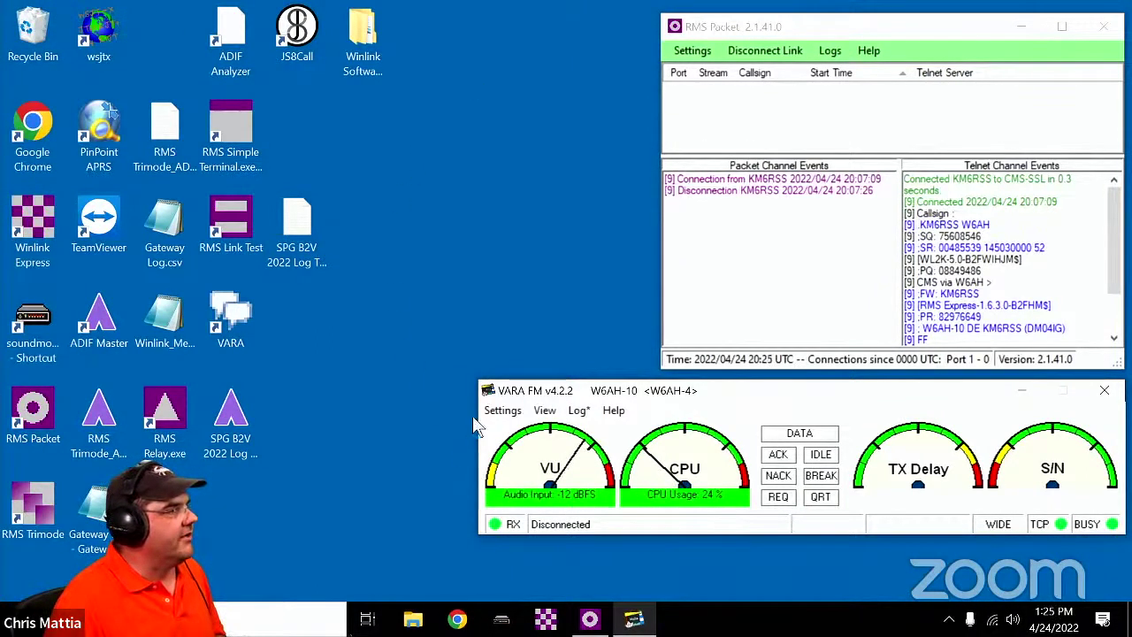
- Open the gateway VARA FM's VARA Setup to confirm the digipeater is W6AH-4, then close it
click(500, 410)
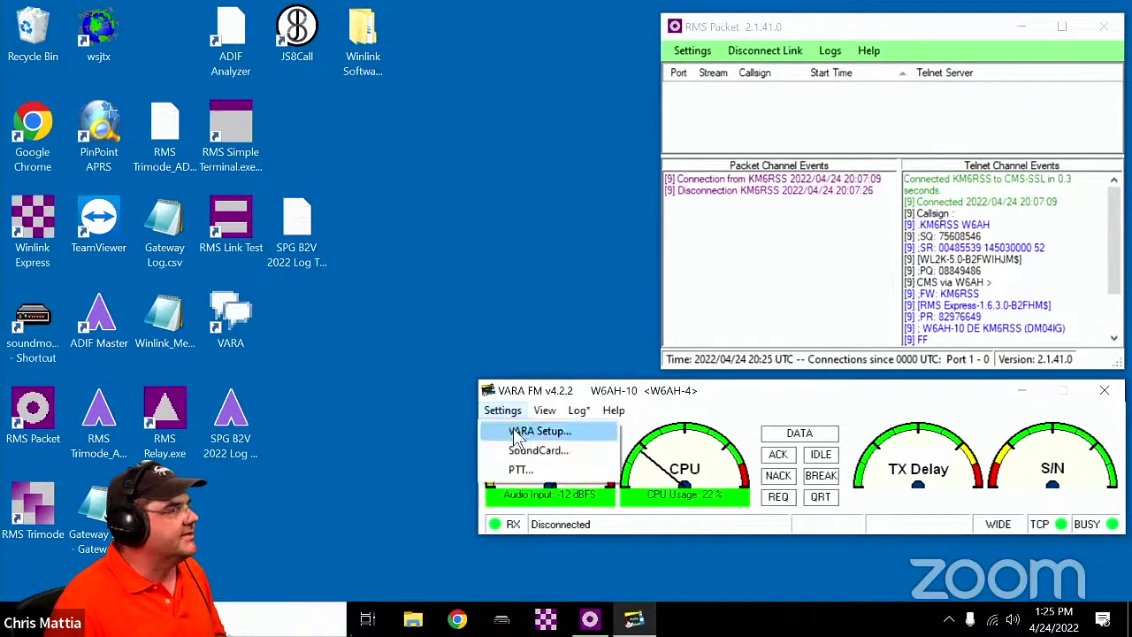
click(517, 433)
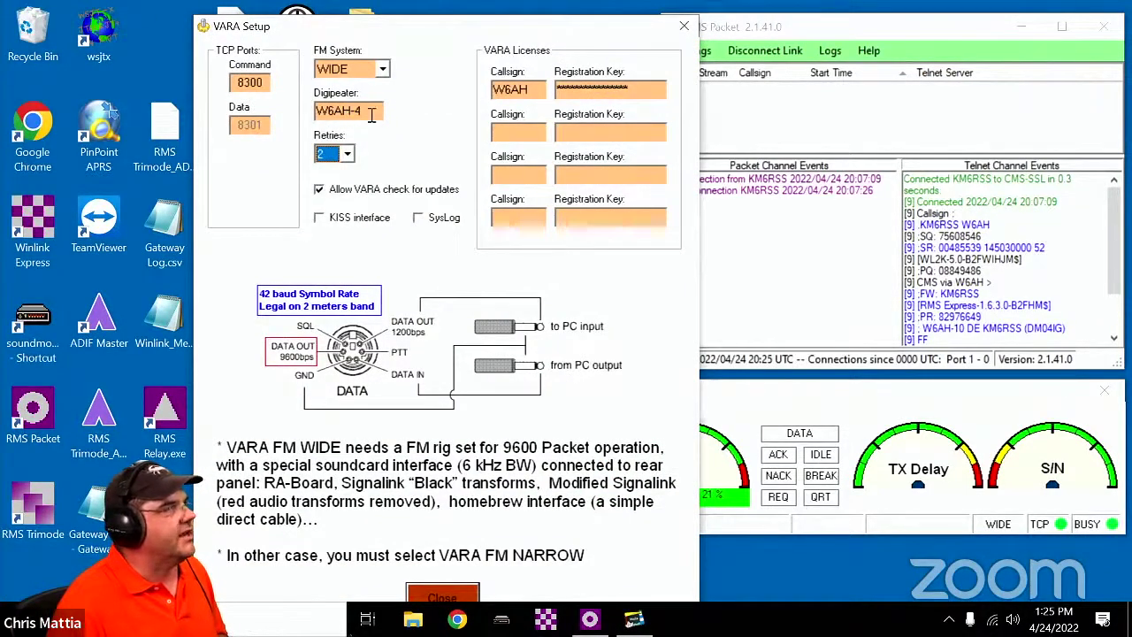
click(684, 29)
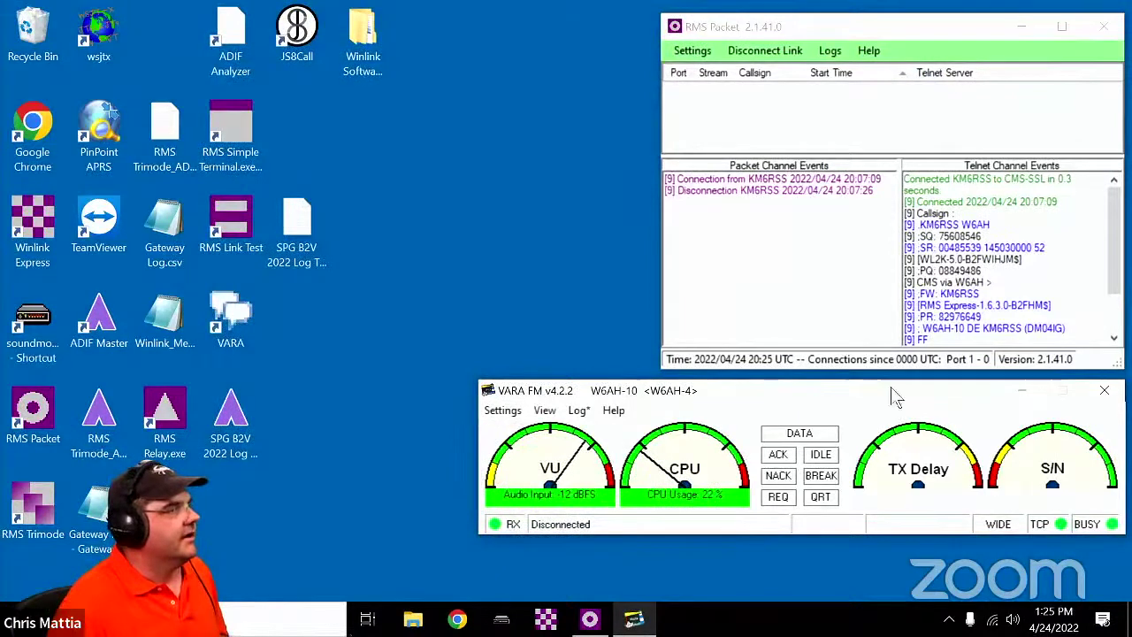
- Switch the view to Gauges+Diagrams and move the VARA FM window to the top-left
click(544, 411)
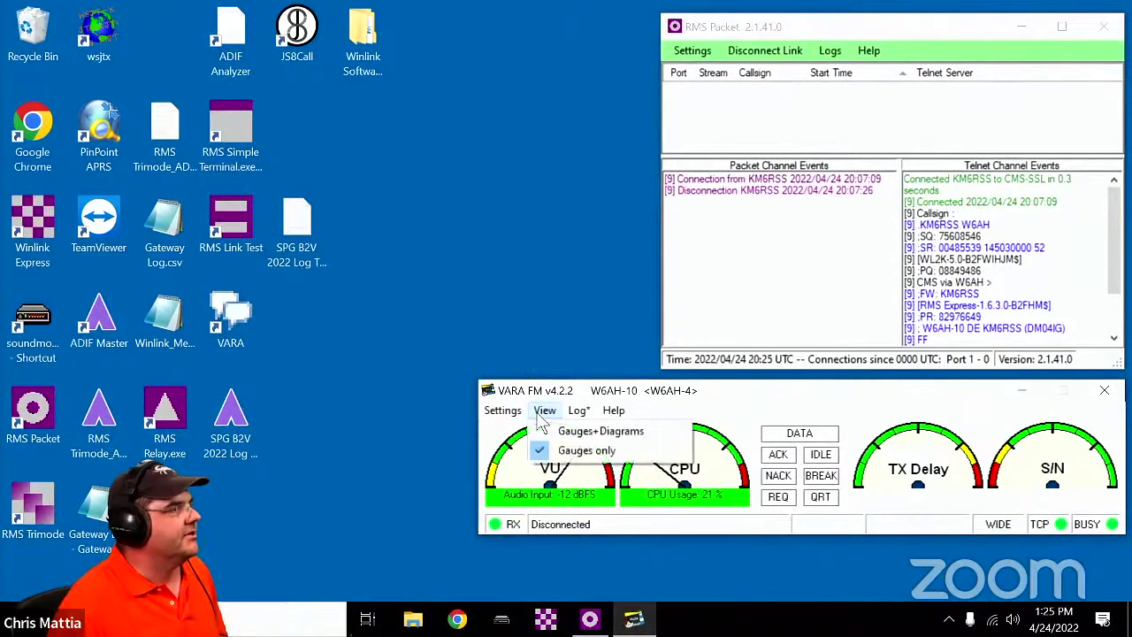
click(561, 430)
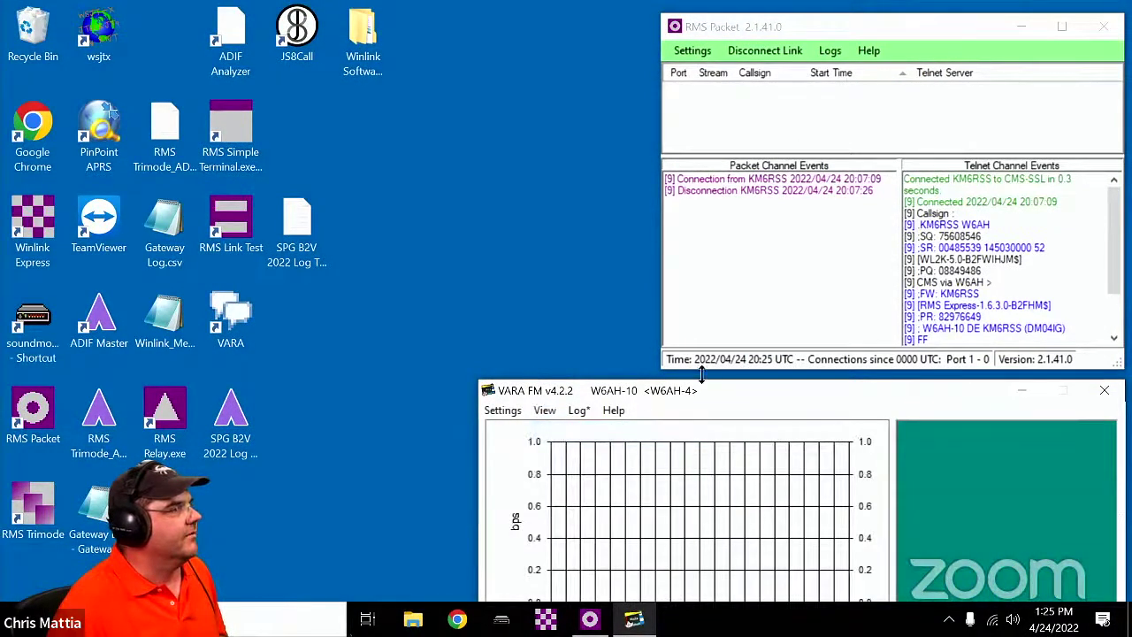
drag(748, 397, 290, 38)
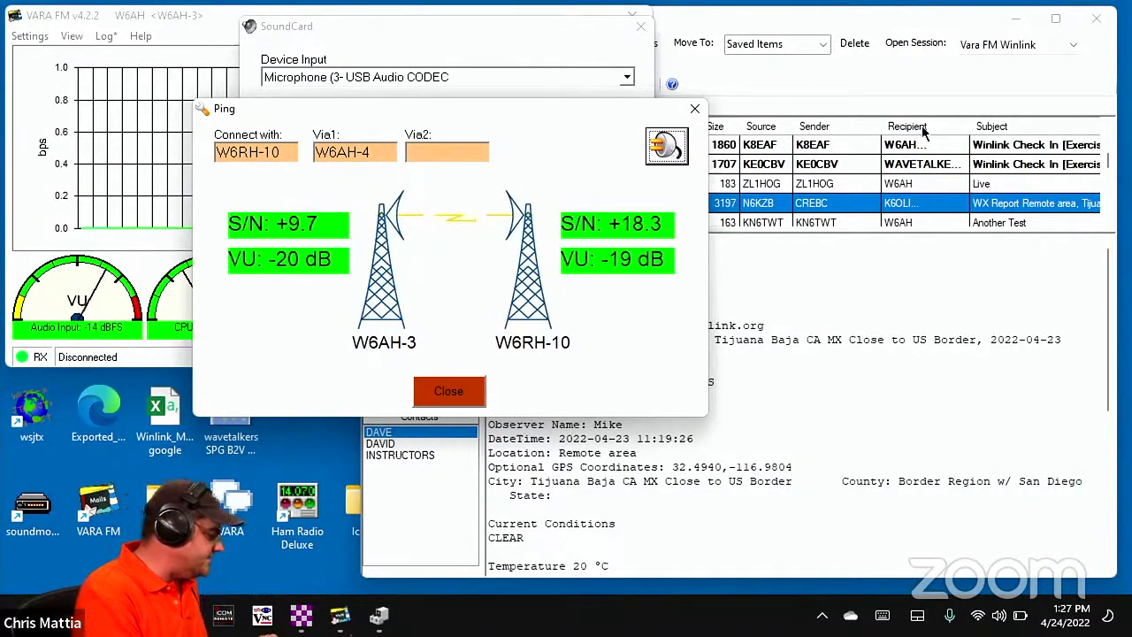
- Close the W6RH-10 ping results and SoundCard window, returning to Winlink Express
click(695, 109)
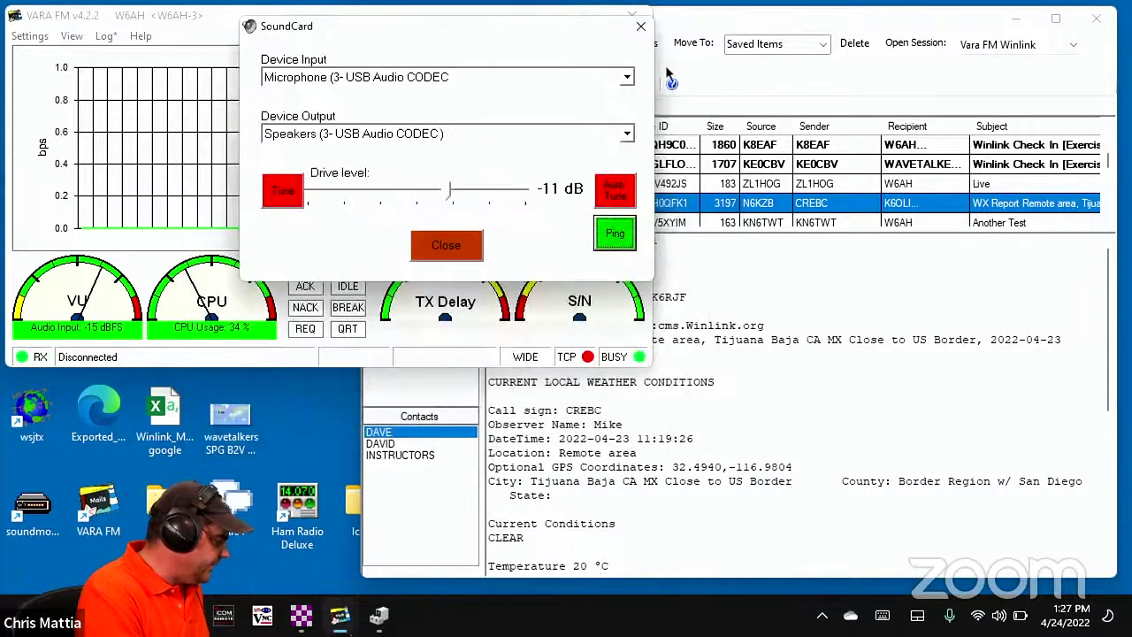
click(641, 27)
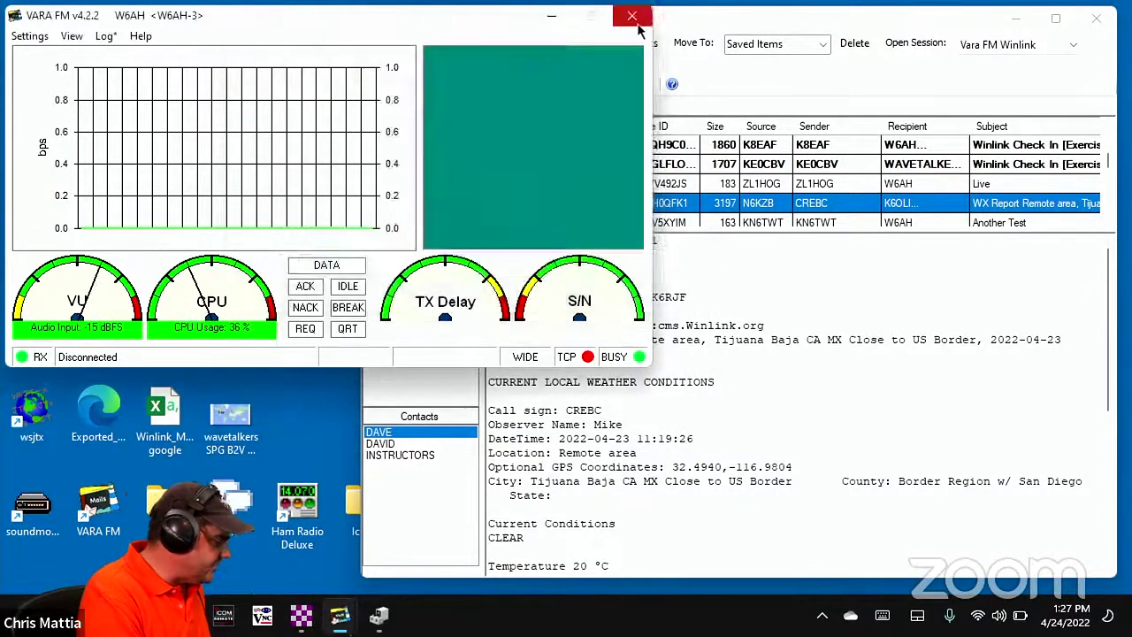
click(742, 20)
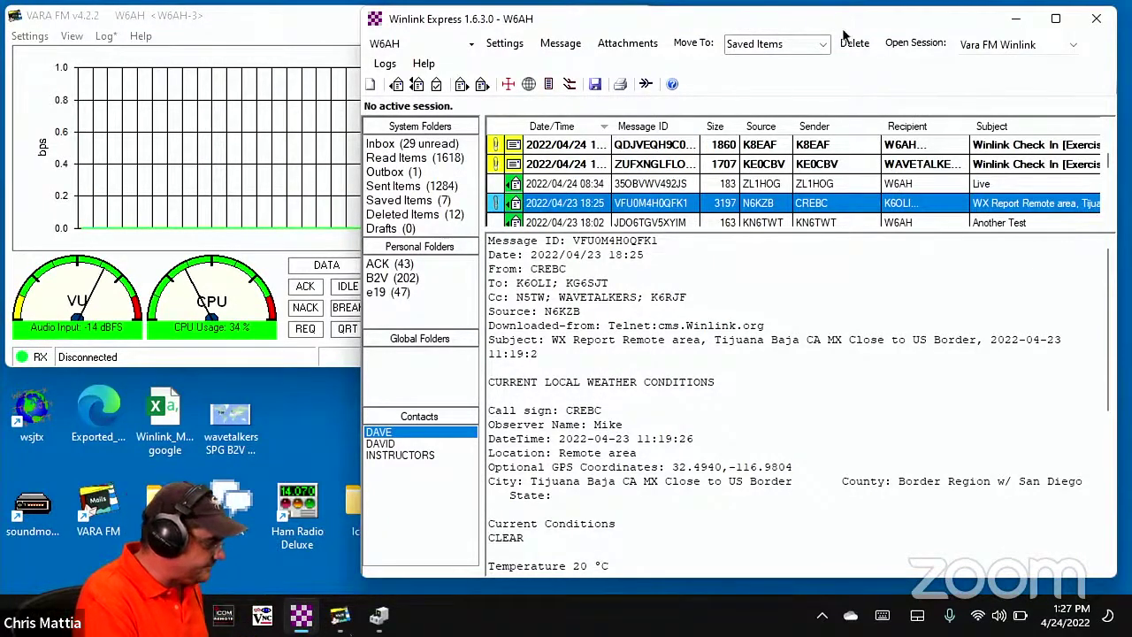
- Open a Telnet Winlink session, start it, download the checked messages, and close it
click(991, 50)
scroll(995, 80, up, 2)
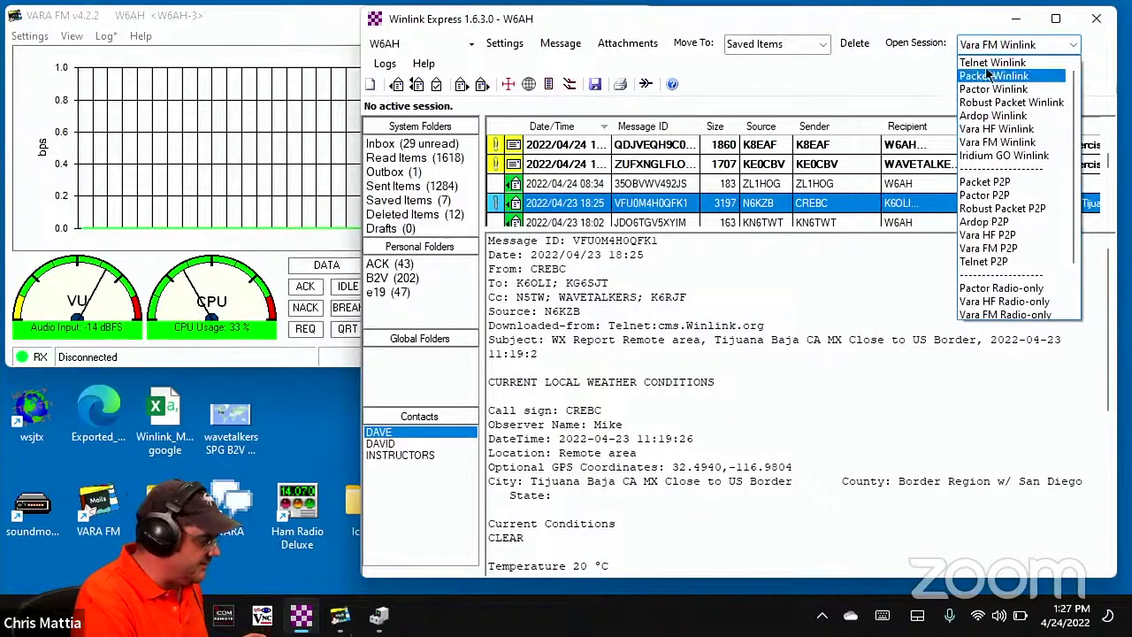
click(982, 63)
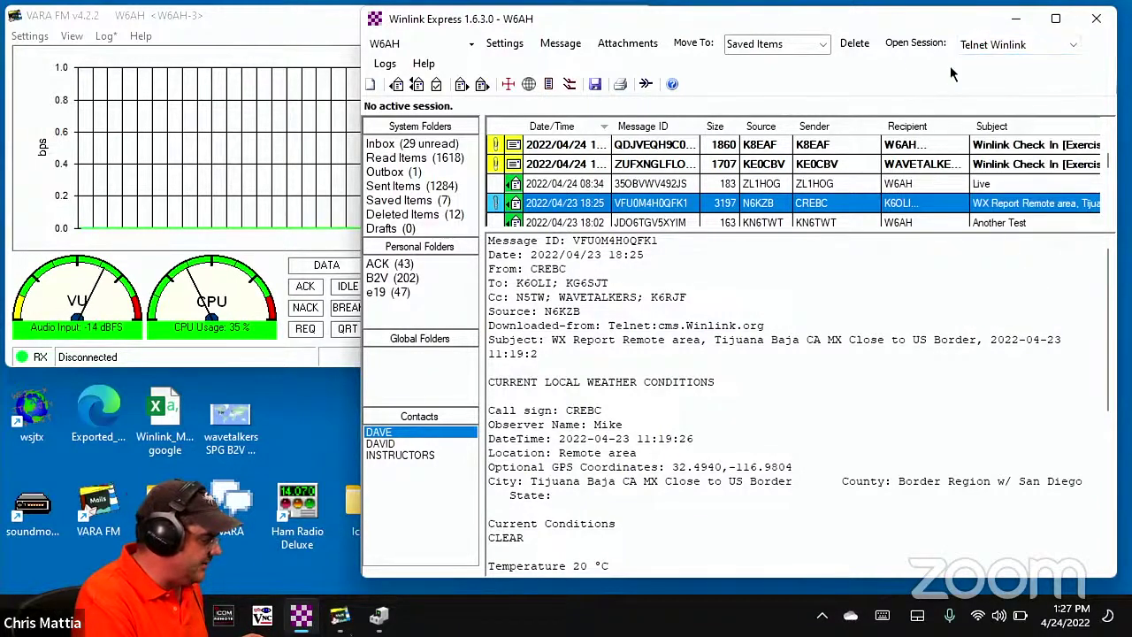
click(910, 42)
click(519, 48)
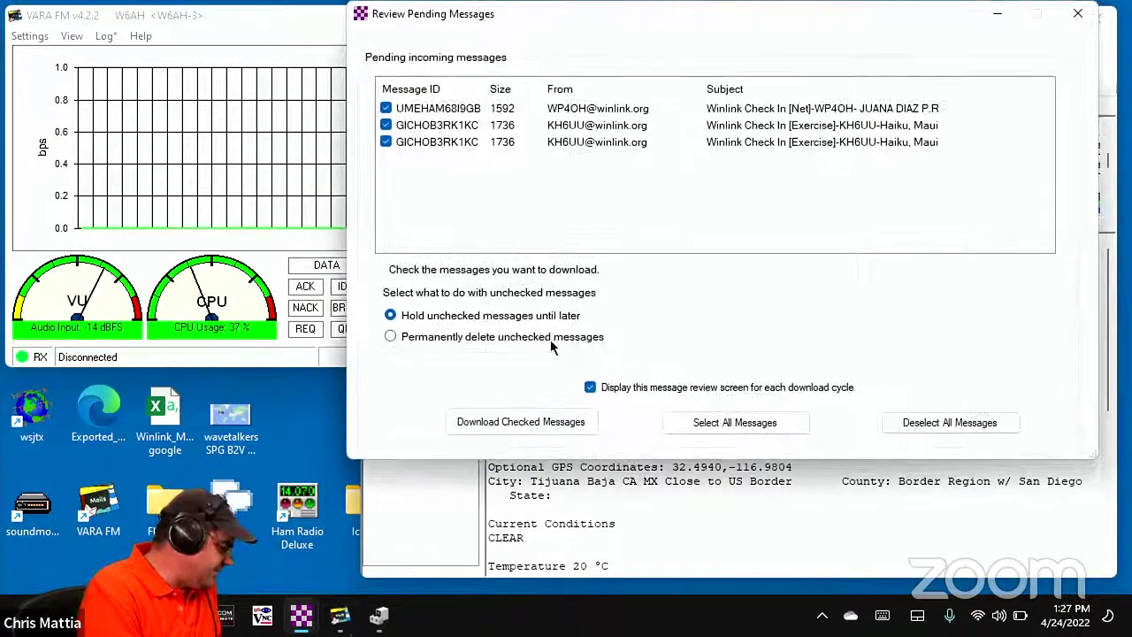
click(509, 422)
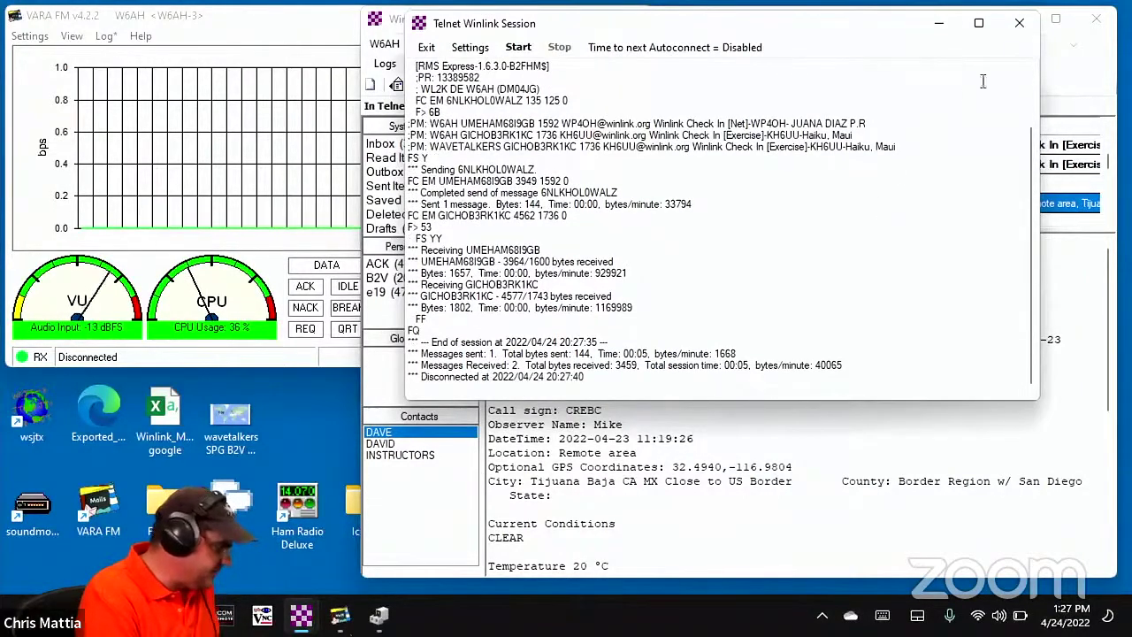
click(1018, 22)
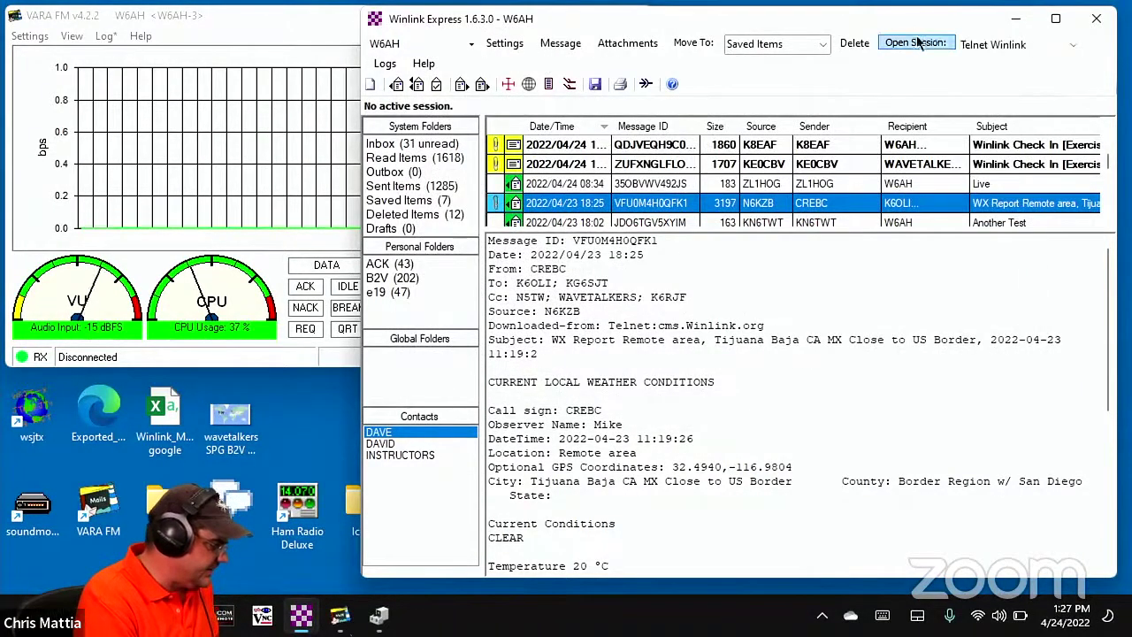
- Post a message with subject 'pizza' and body 'send pizza' to the outbox; select Vara FM Winlink
click(1015, 42)
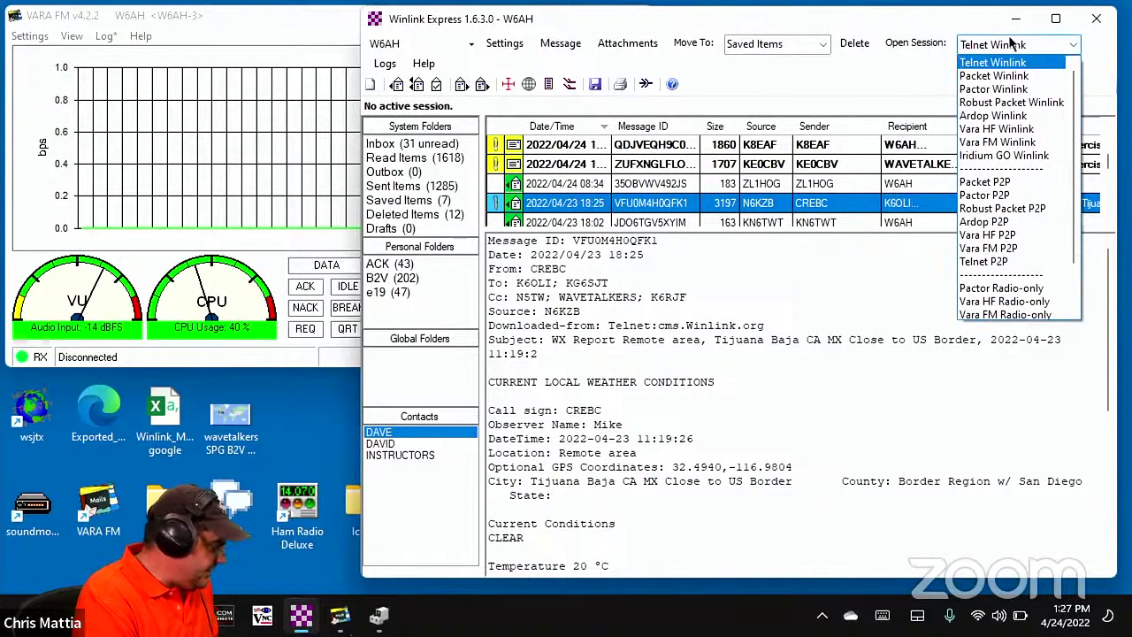
click(914, 73)
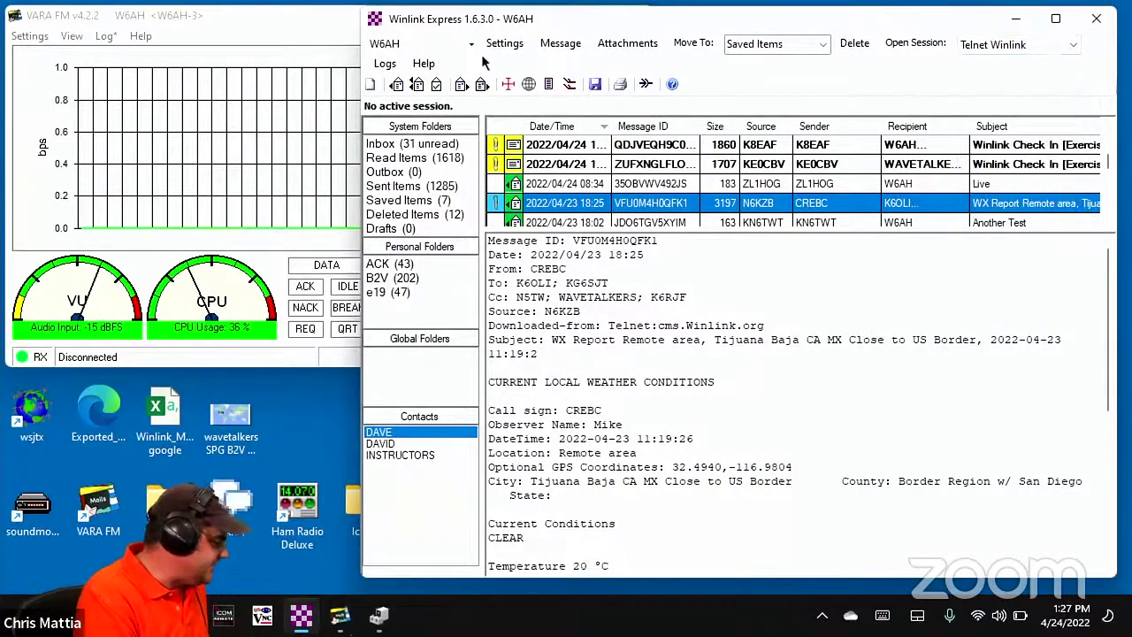
click(372, 84)
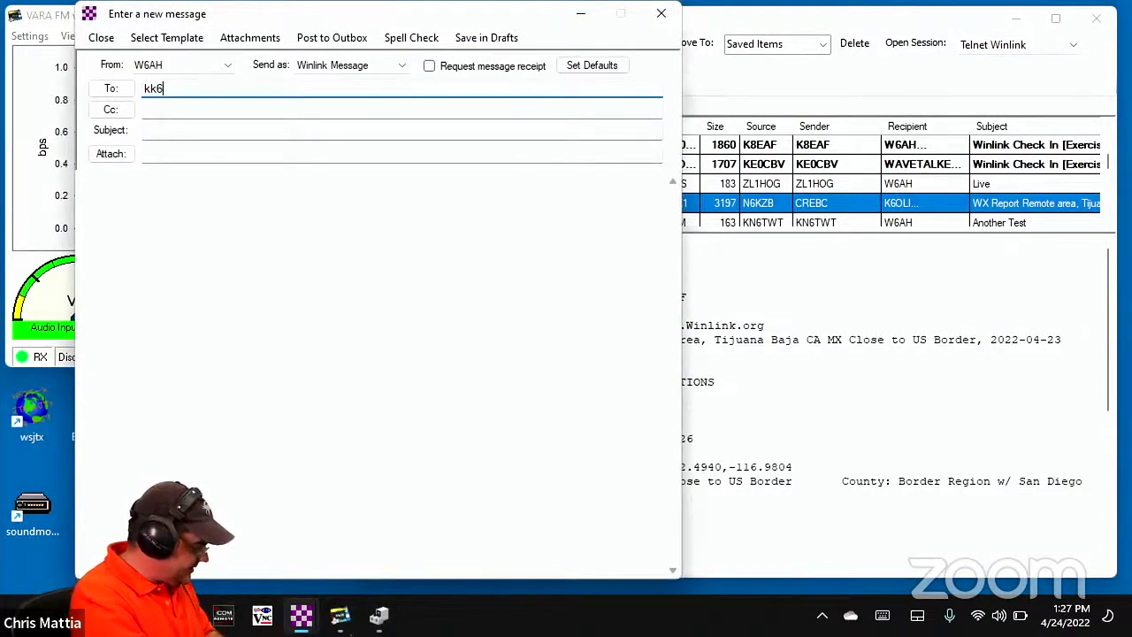
text(kk6da)
key(Tab)
key(Tab)
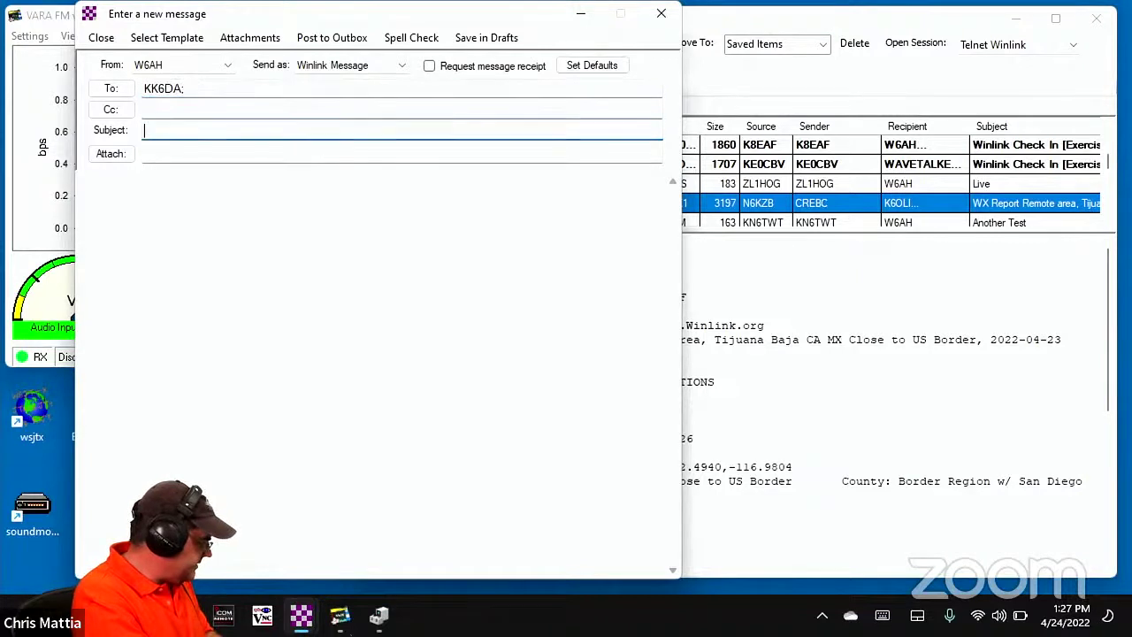
text(pizza)
click(79, 181)
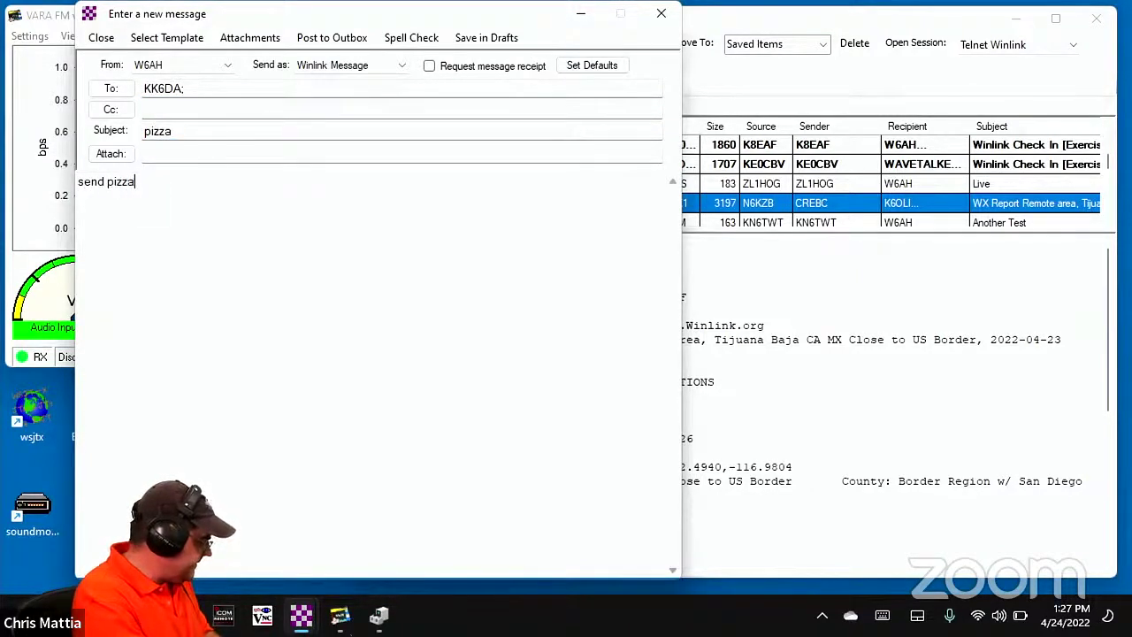
click(332, 38)
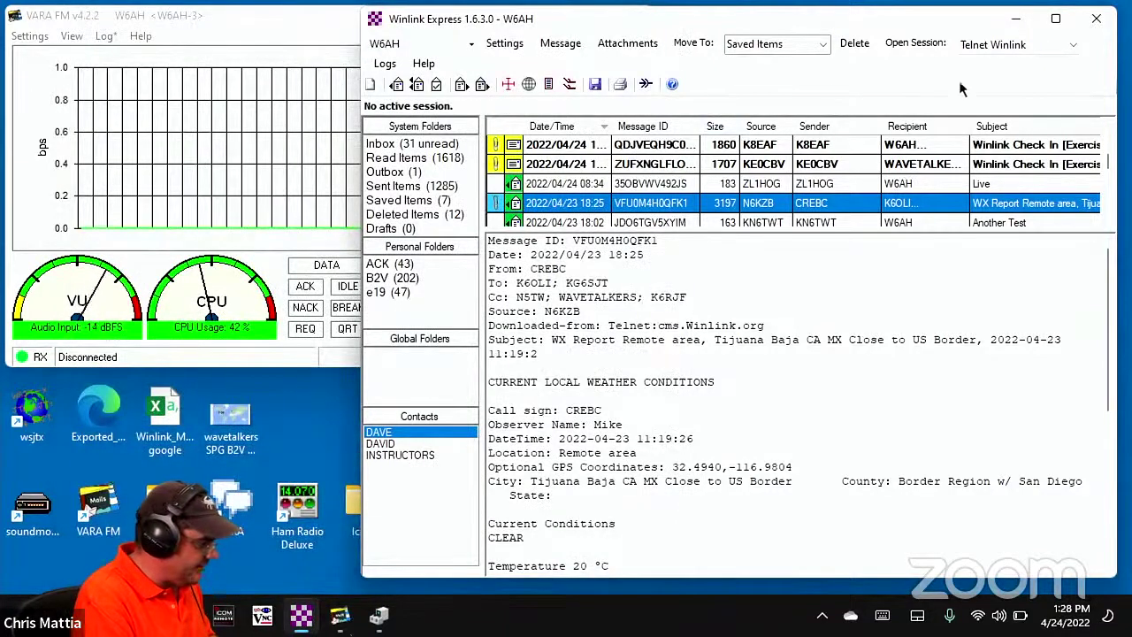
click(986, 45)
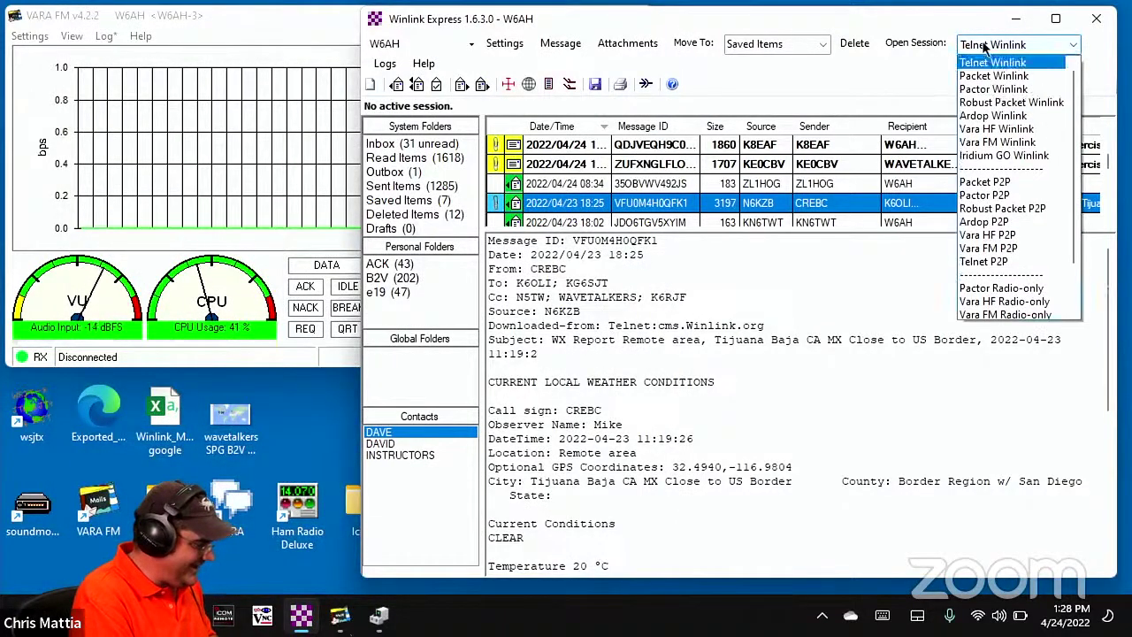
click(999, 143)
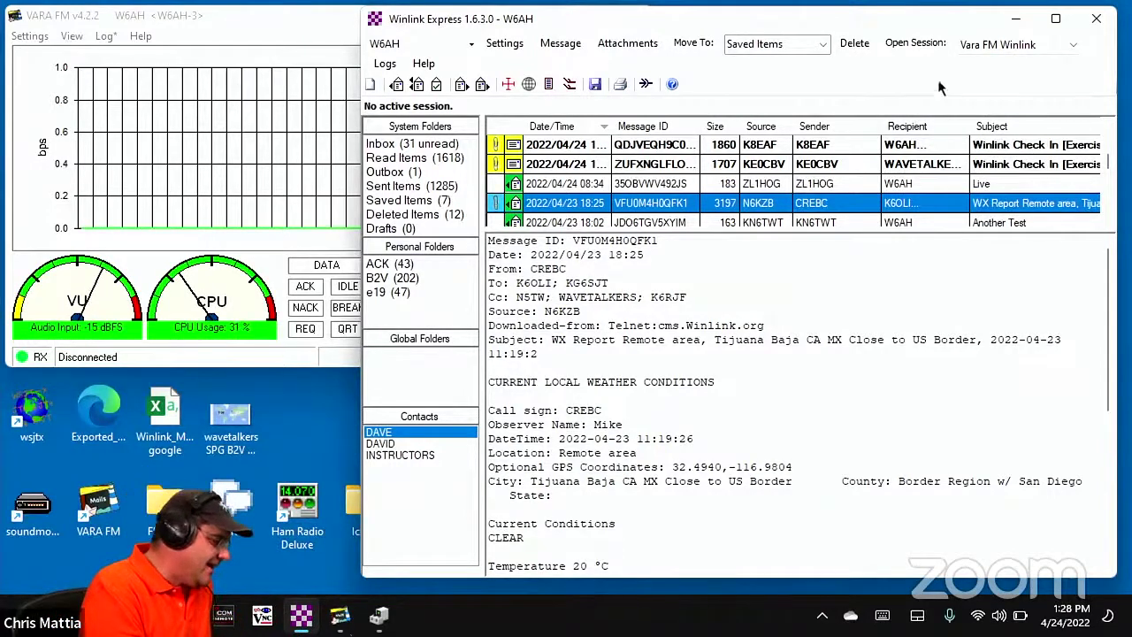
- Open the Vara FM Winlink session and dismiss the 'another VARA copy running' error
click(915, 44)
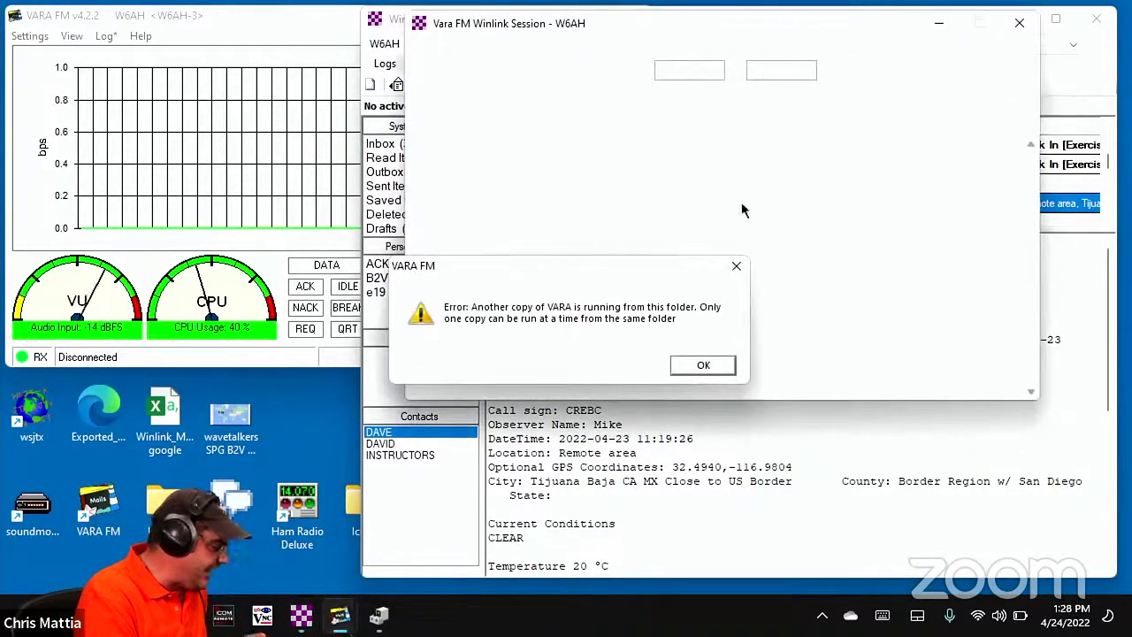
click(696, 369)
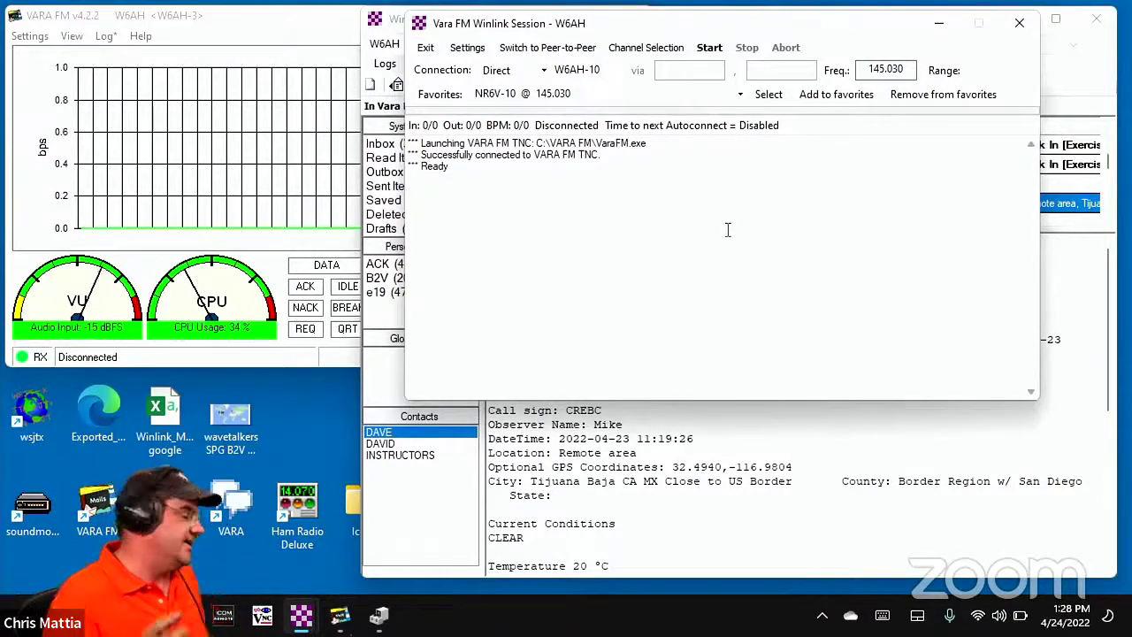
click(545, 70)
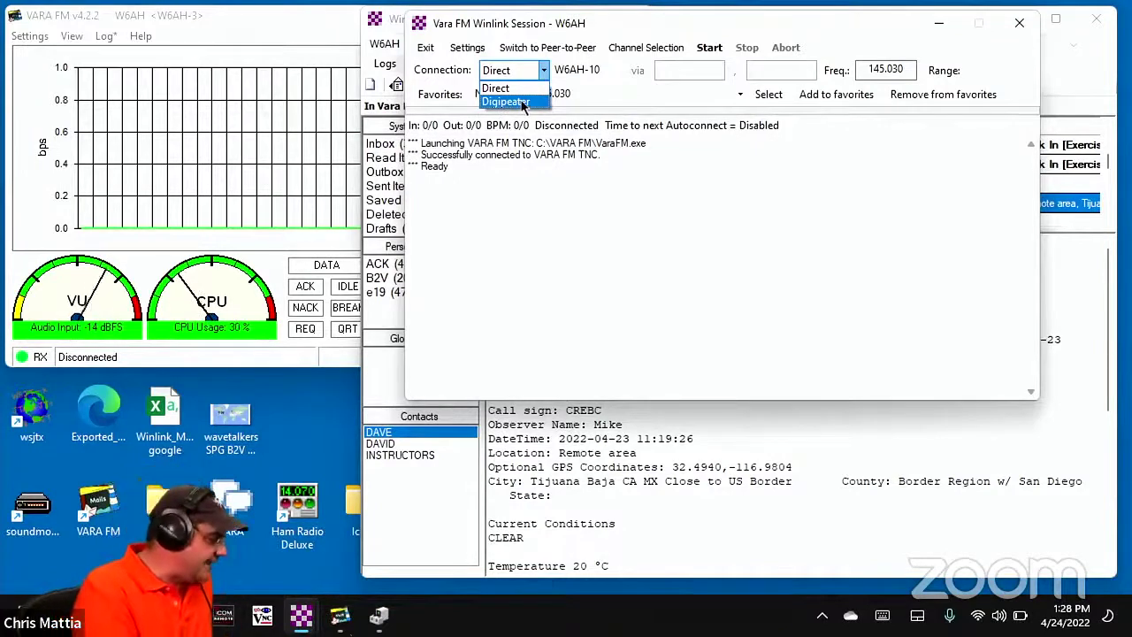
click(522, 102)
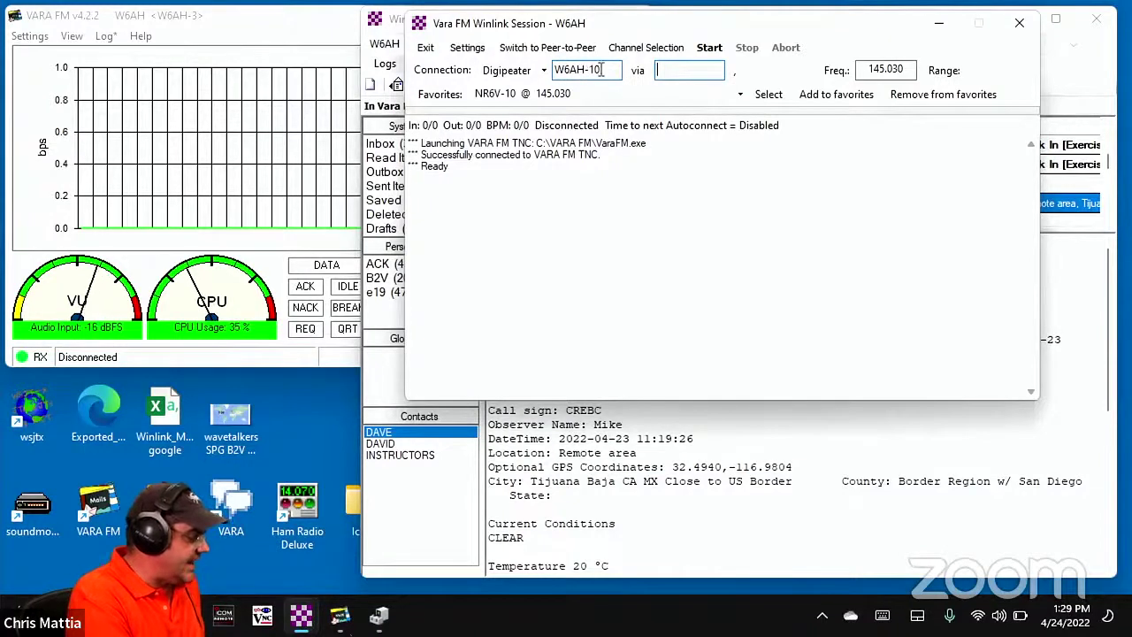
drag(601, 69, 550, 64)
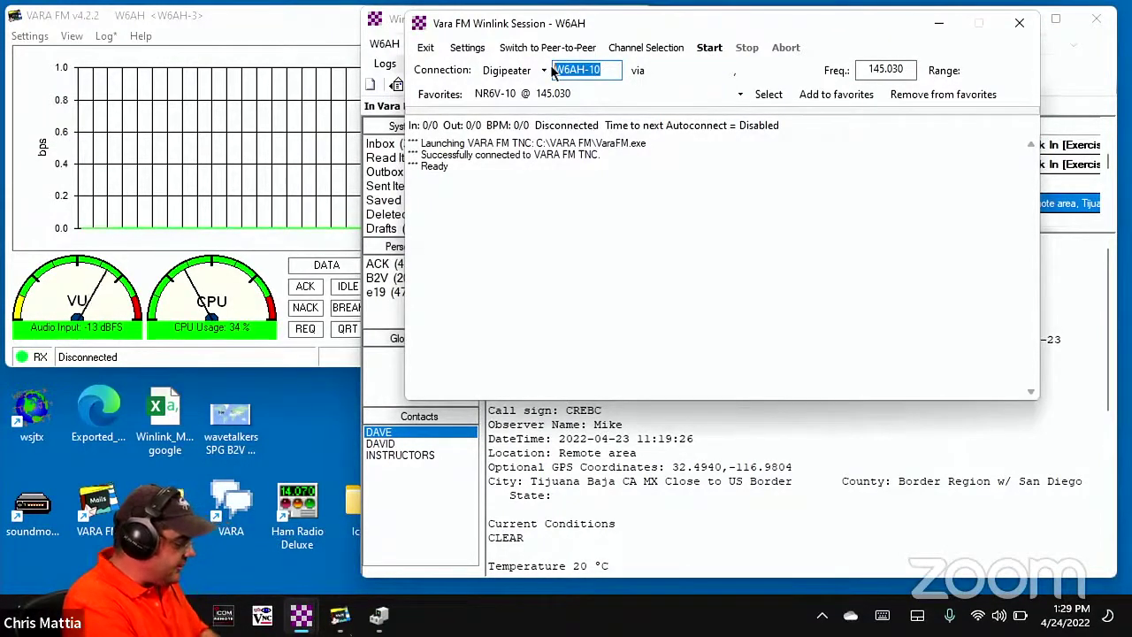
text(W6)
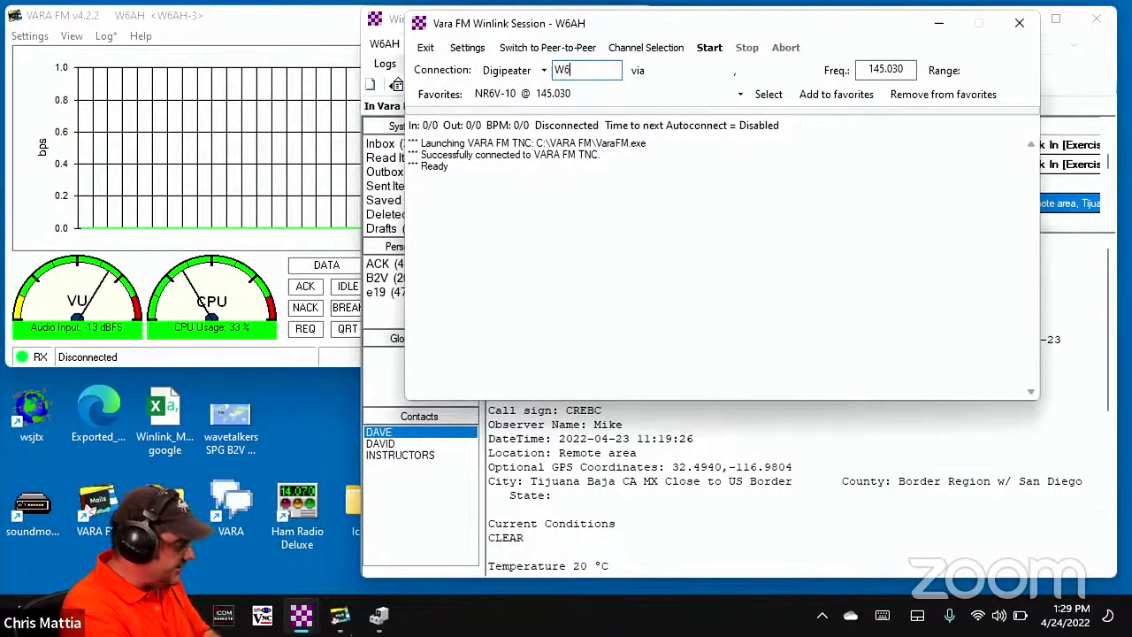
text(RH-10)
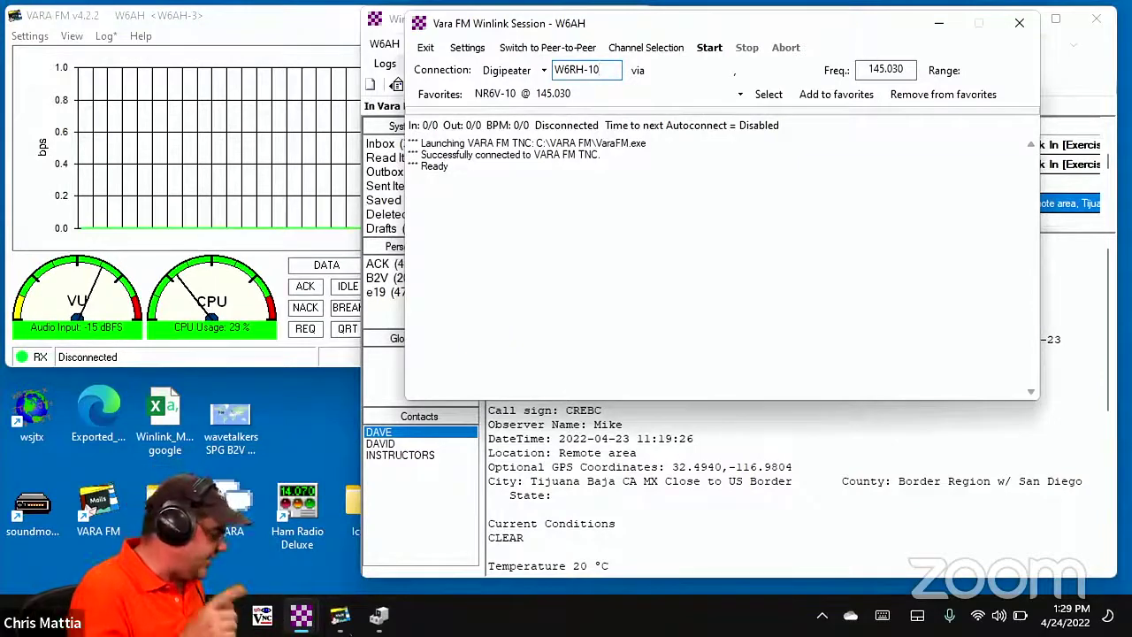
click(673, 74)
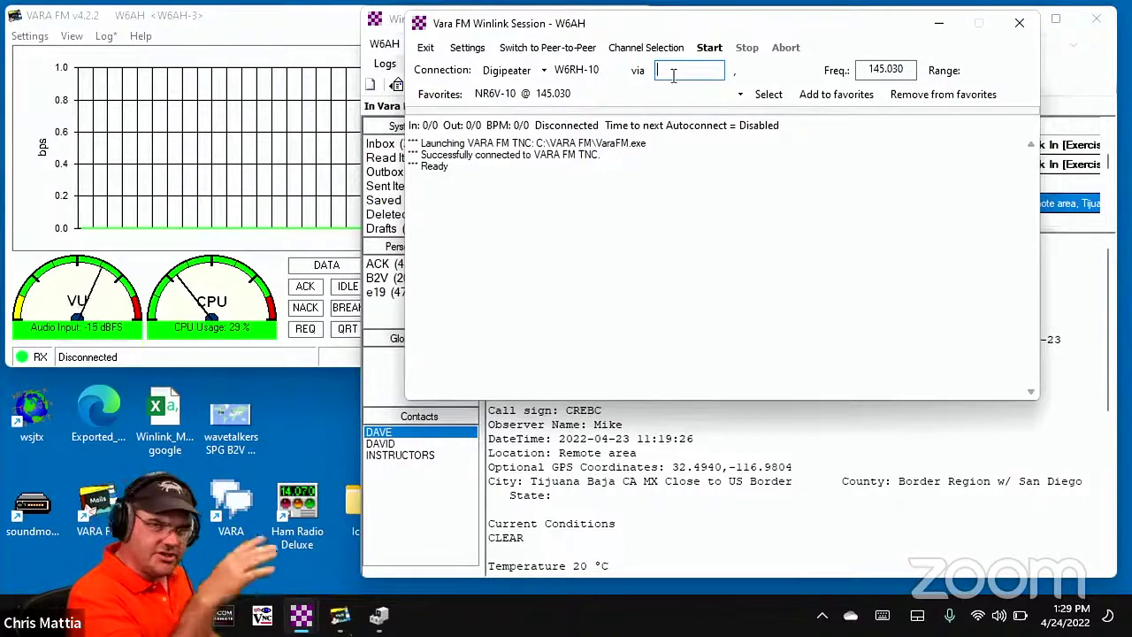
text(W)
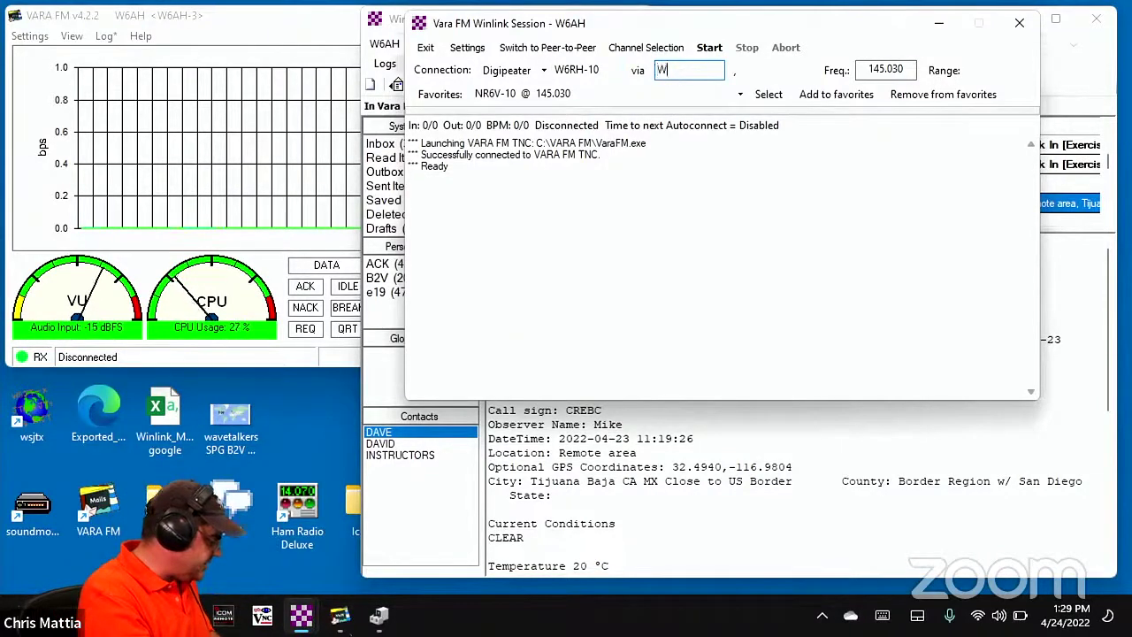
text(6AH-4)
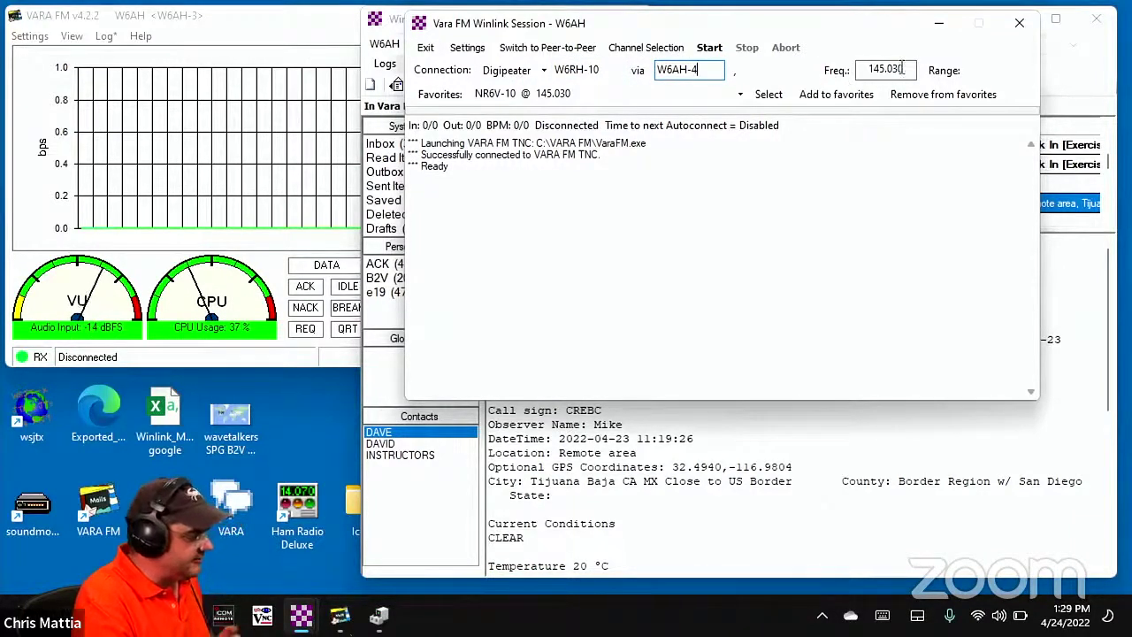
click(709, 48)
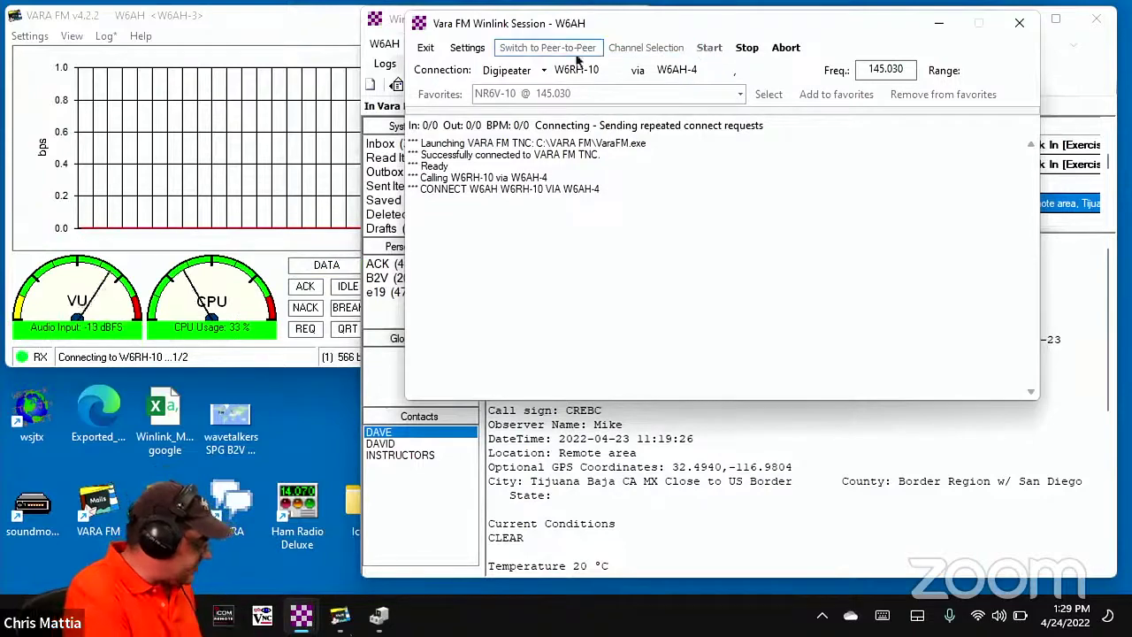
click(306, 105)
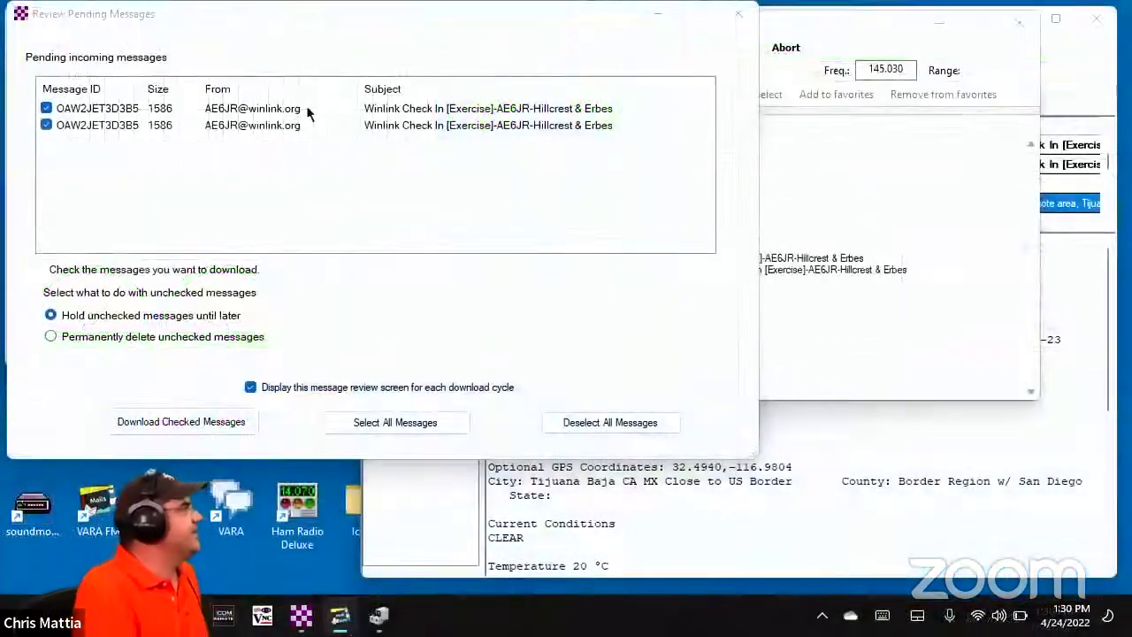
- Download both checked Winlink Check In [Exercise] messages and let the session run to completion
click(203, 419)
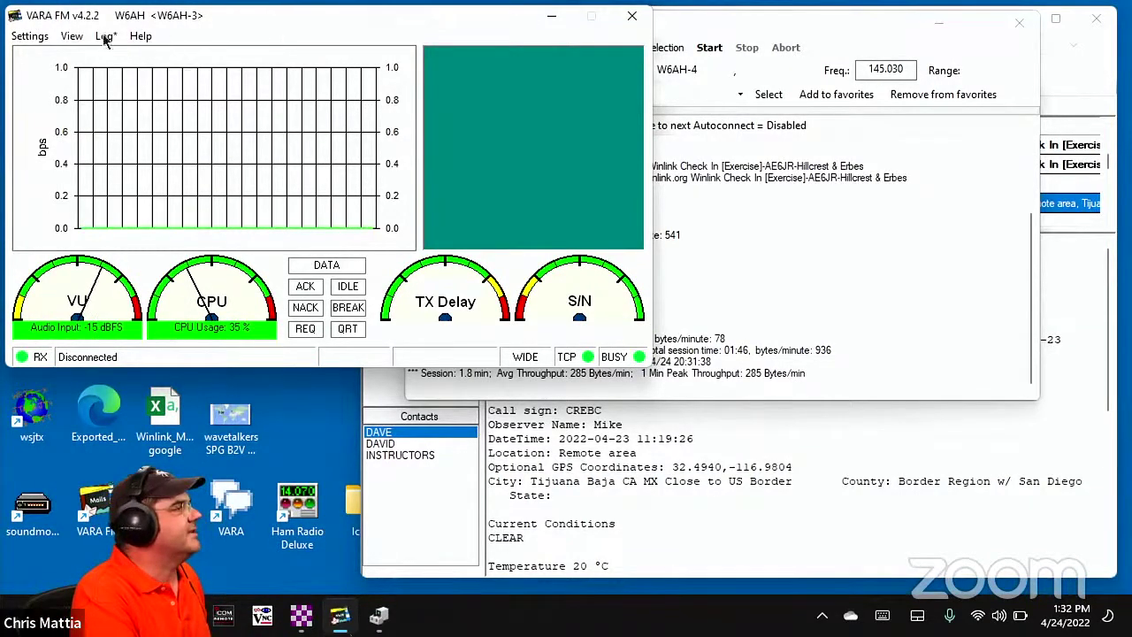
- Open Settings > VARA Setup in the client station's VARA FM modem
click(33, 39)
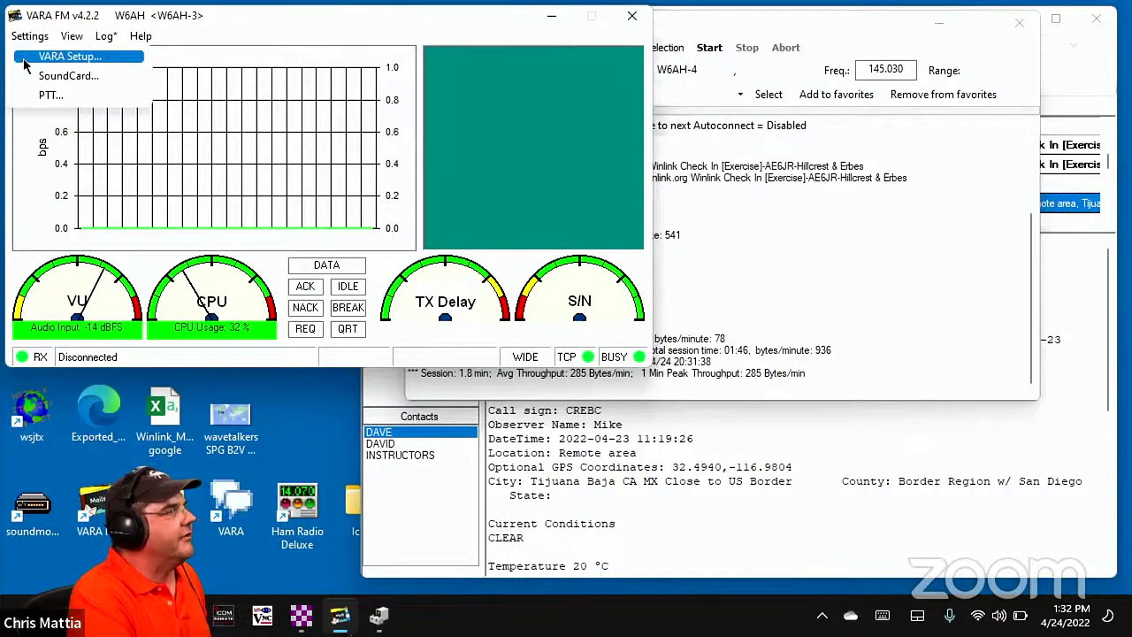
click(25, 60)
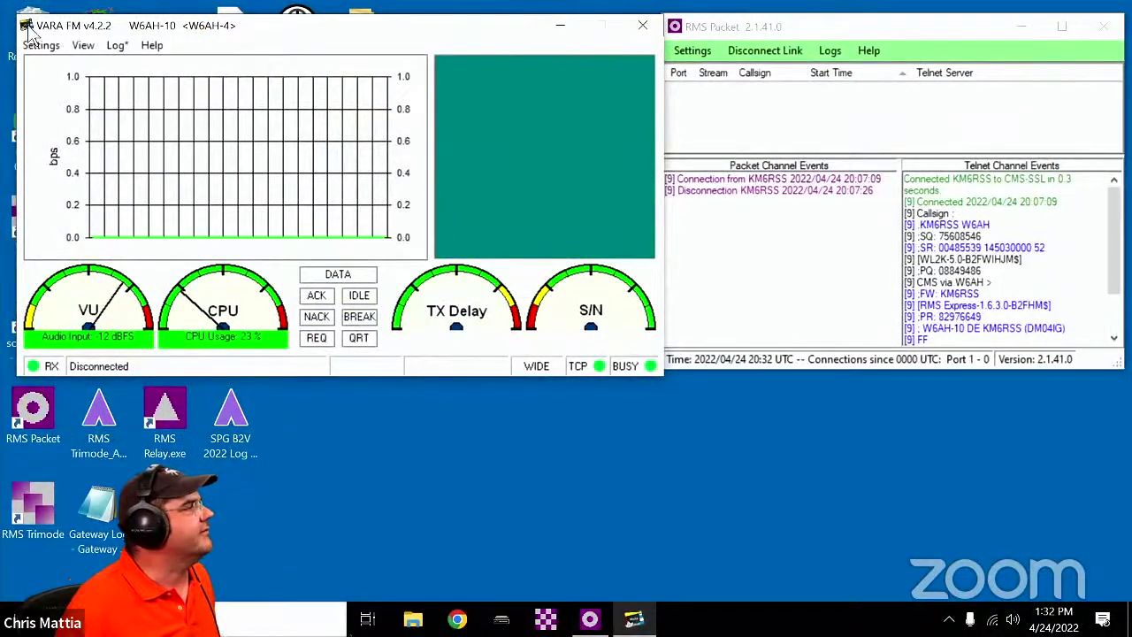
- Check that the VARA Setup digipeater reads W6AH-3, close it, and return to the Winlink session
click(43, 46)
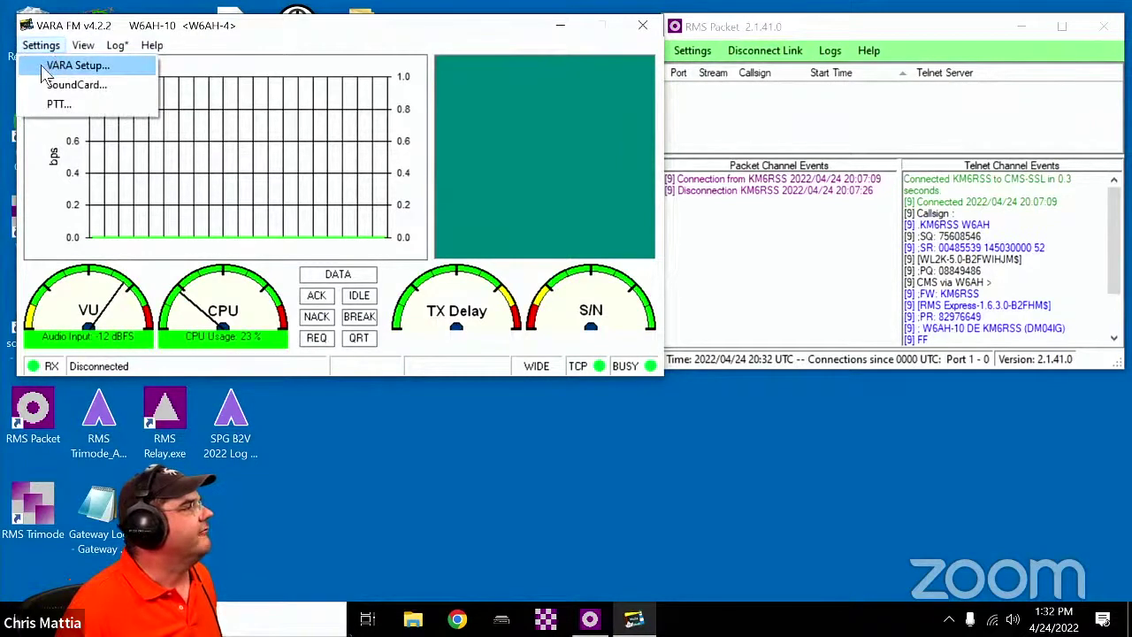
click(53, 67)
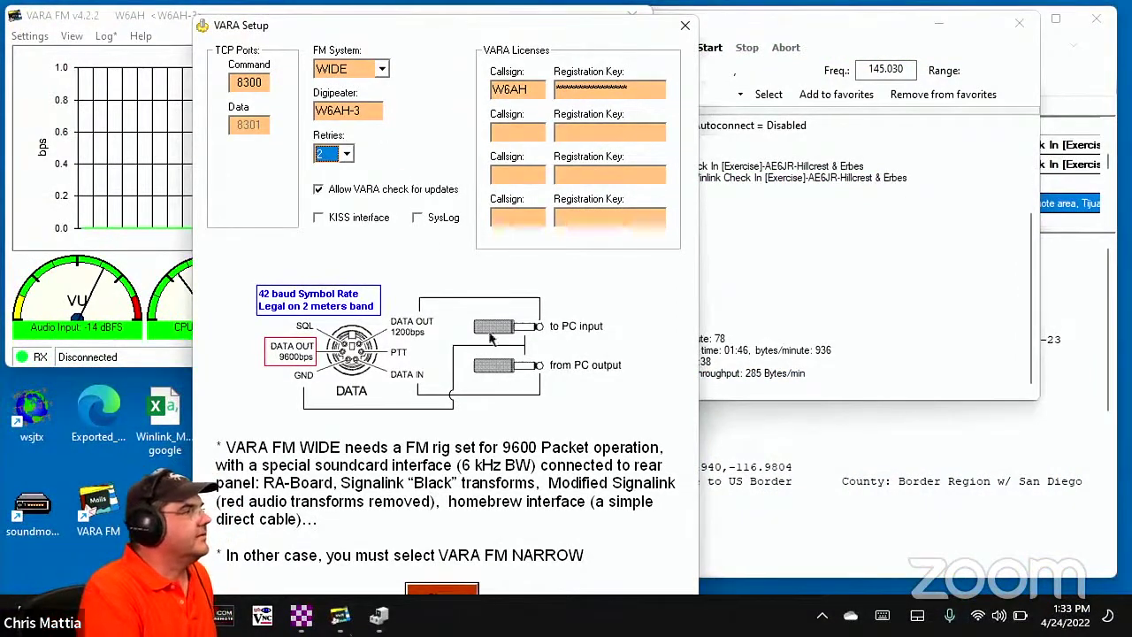
click(450, 586)
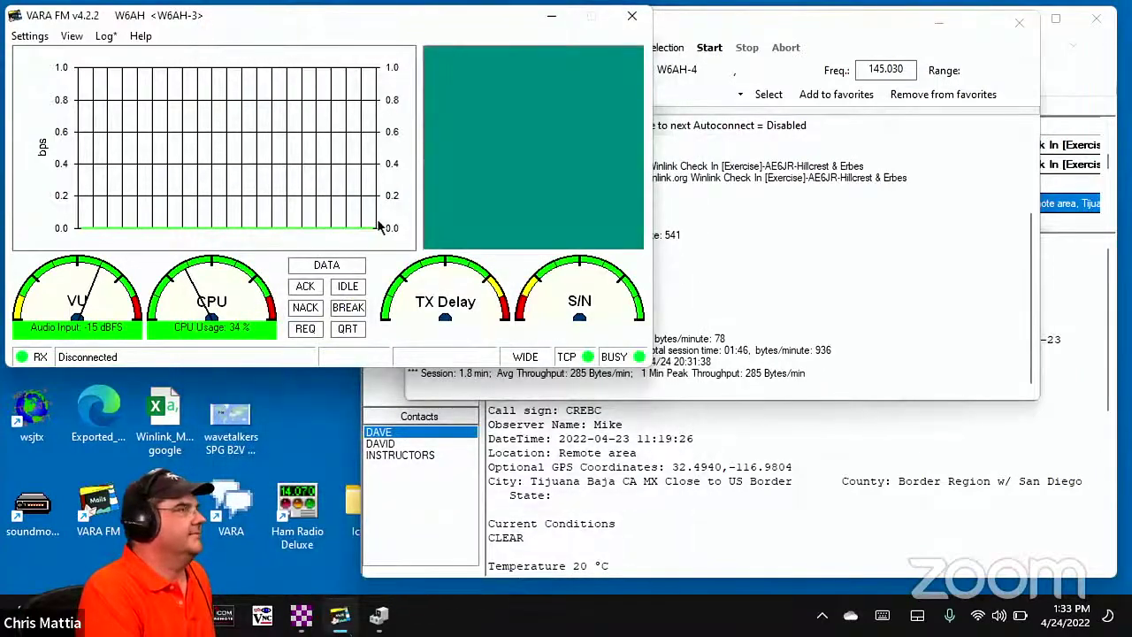
click(752, 180)
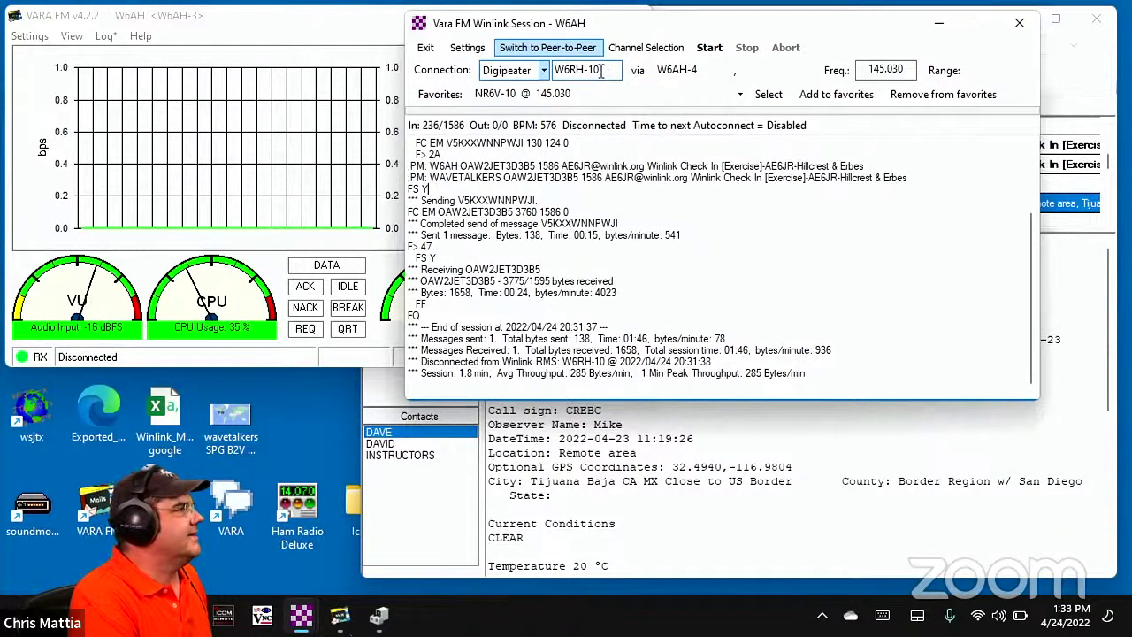
- Restart the call to W6RH-10 via W6AH-4, connecting despite the Busy Channel warning
click(709, 49)
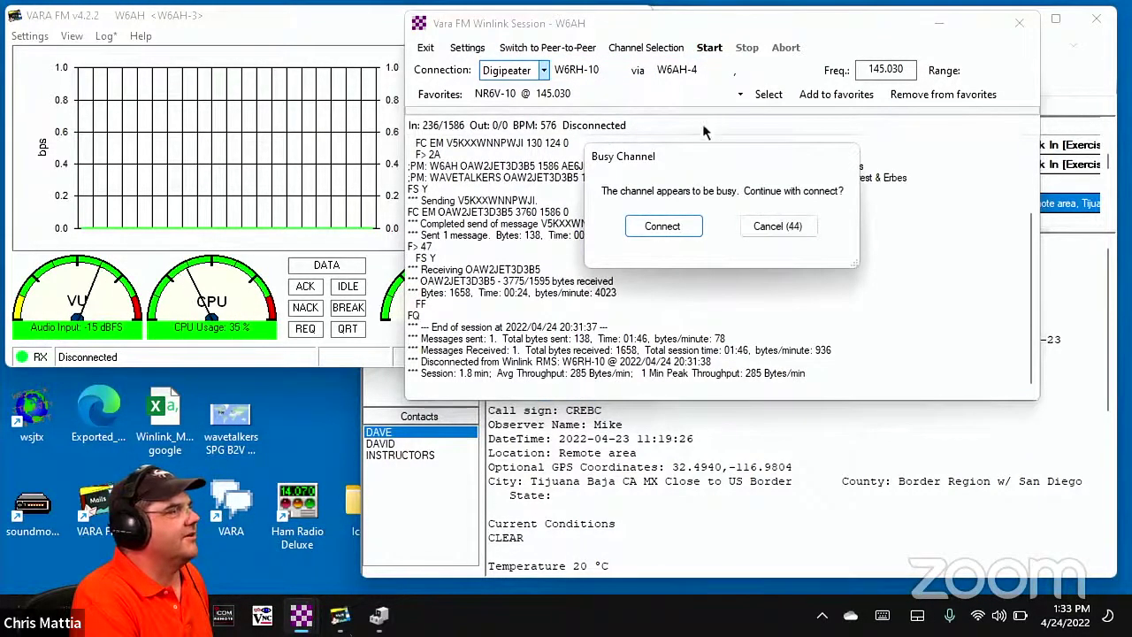
click(654, 228)
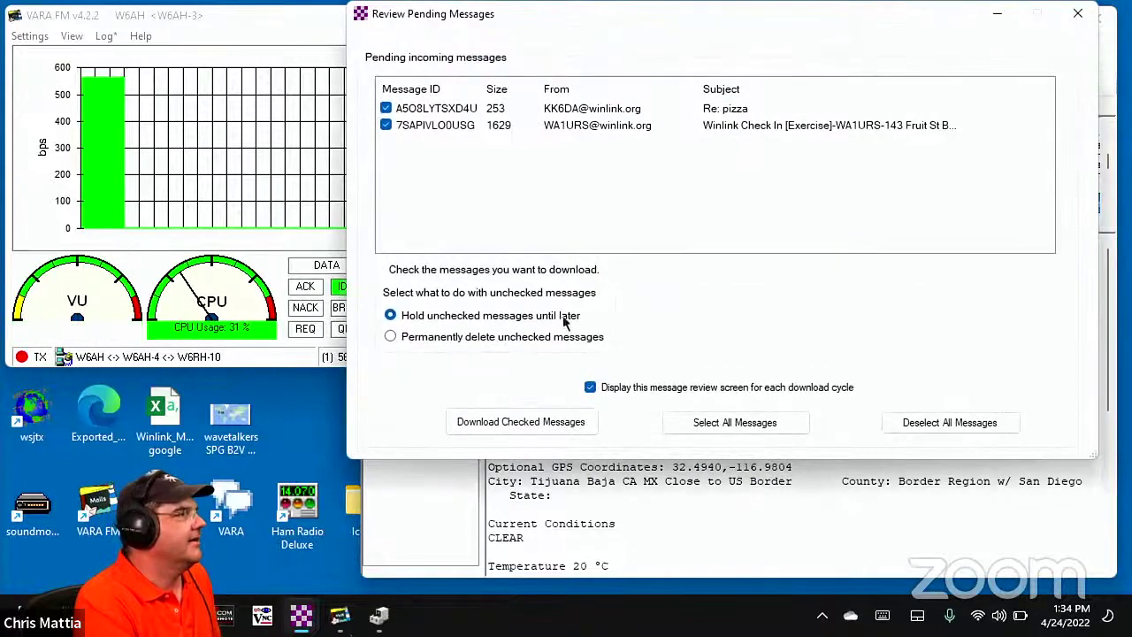
- Download the two pending messages, then close the finished Vara FM Winlink Session window
click(528, 419)
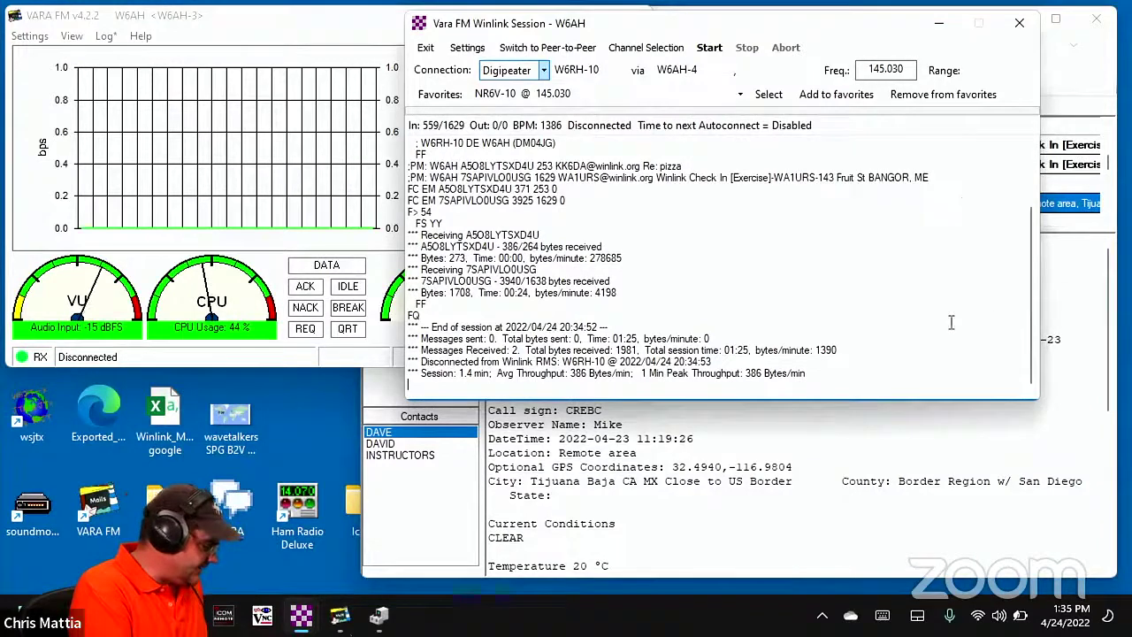
click(1018, 24)
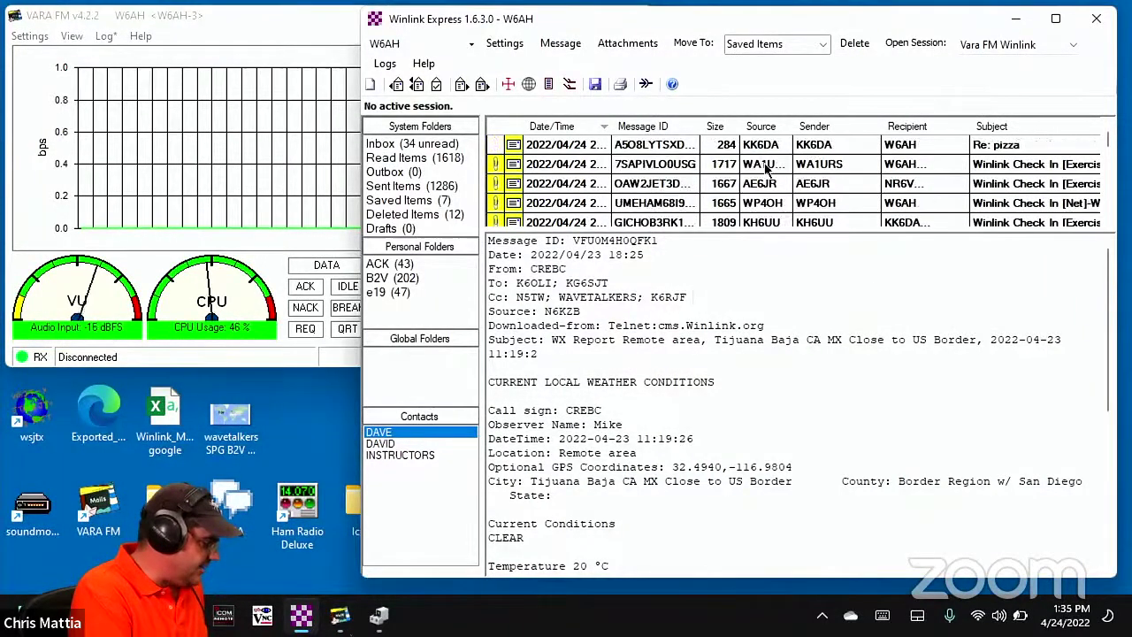
- Preview the 'Re: pizza' reply about the extra-large deep dish pizza and scroll the message list
click(681, 148)
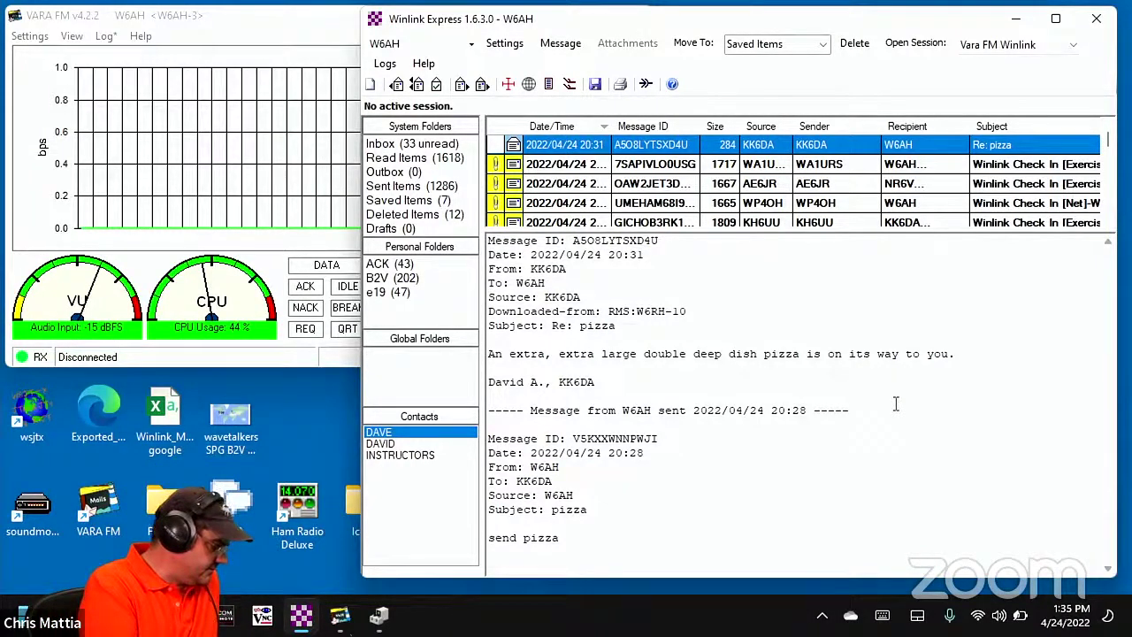
scroll(630, 176, down, 2)
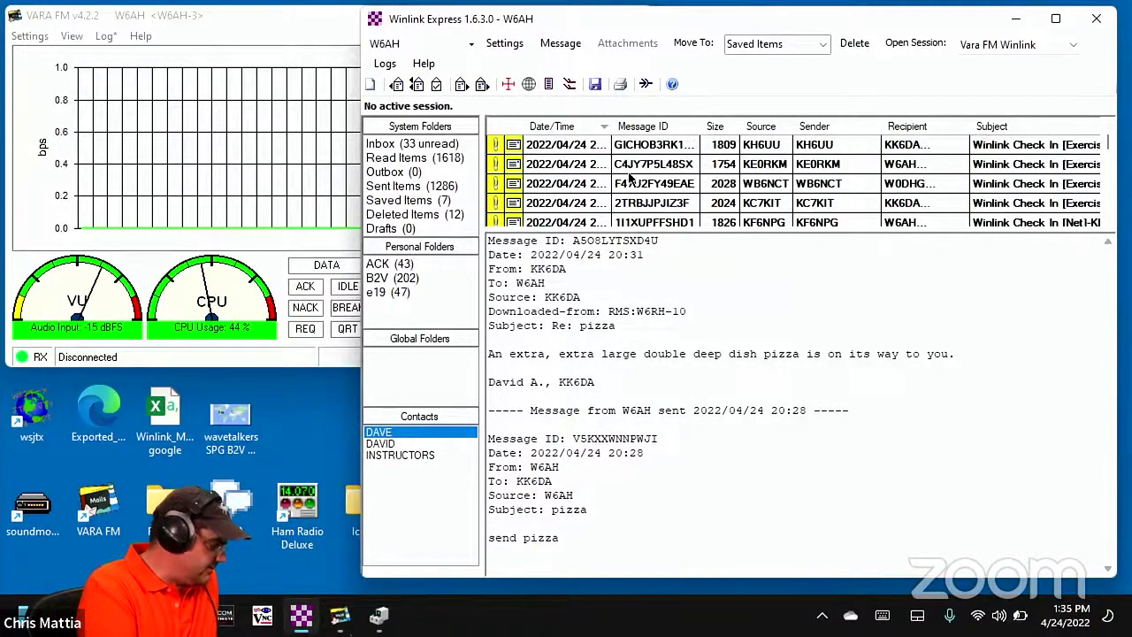
scroll(630, 177, down, 5)
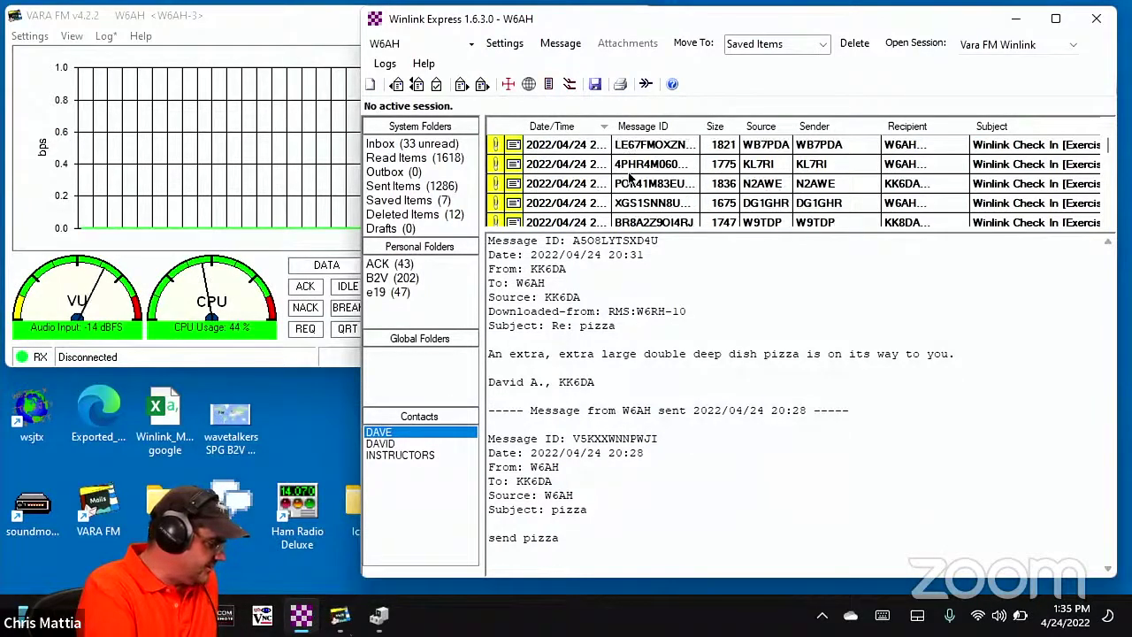
scroll(629, 177, down, 2)
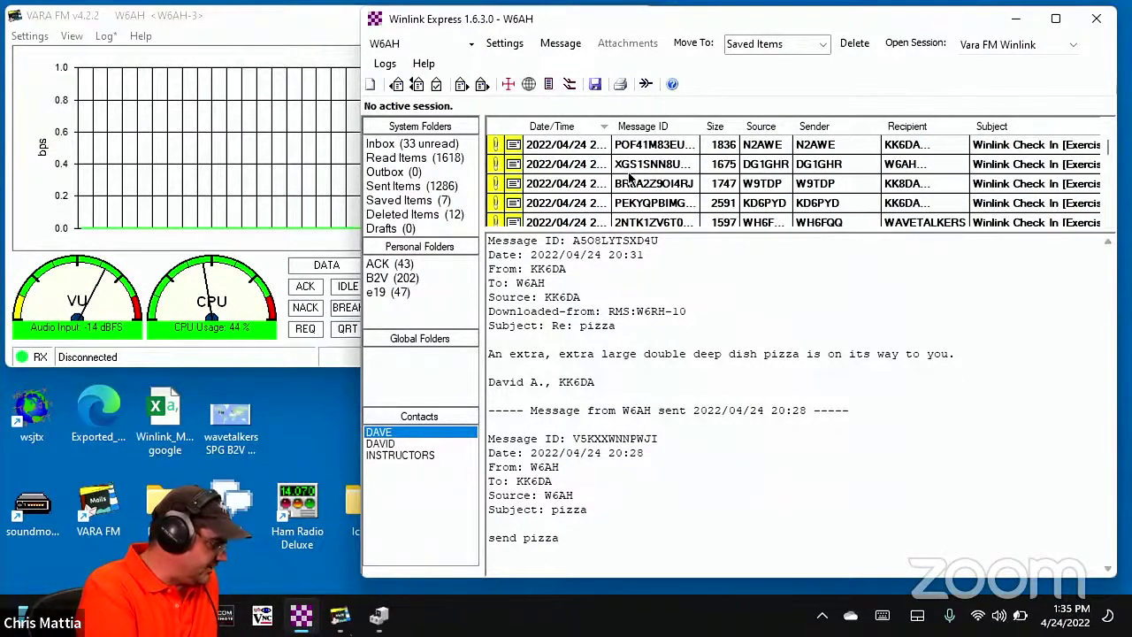
scroll(630, 177, down, 1)
scroll(629, 177, down, 4)
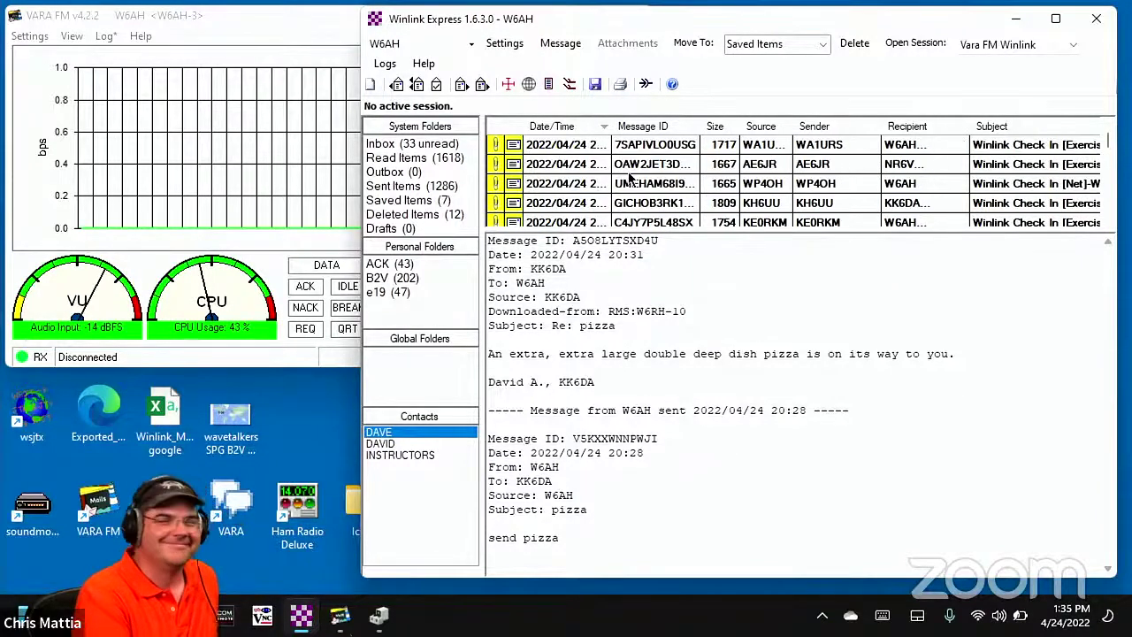
scroll(629, 177, up, 1)
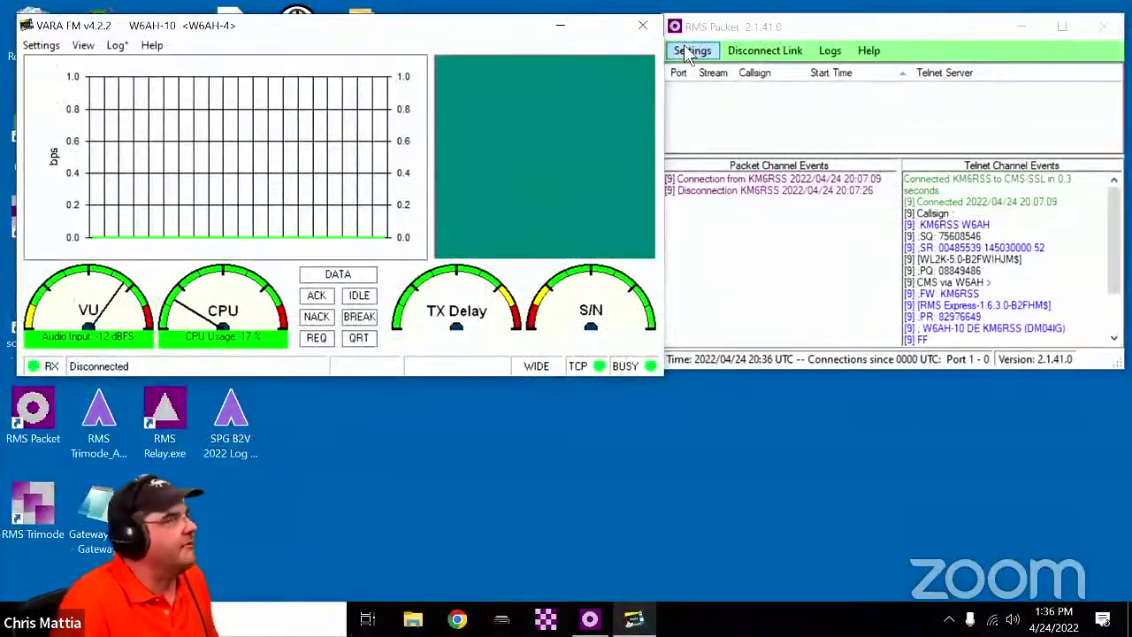
- Open the gateway's VARA Setup (WIDE FM, digipeater W6AH-4), then bring the RMS Packet window forward
click(41, 46)
click(46, 66)
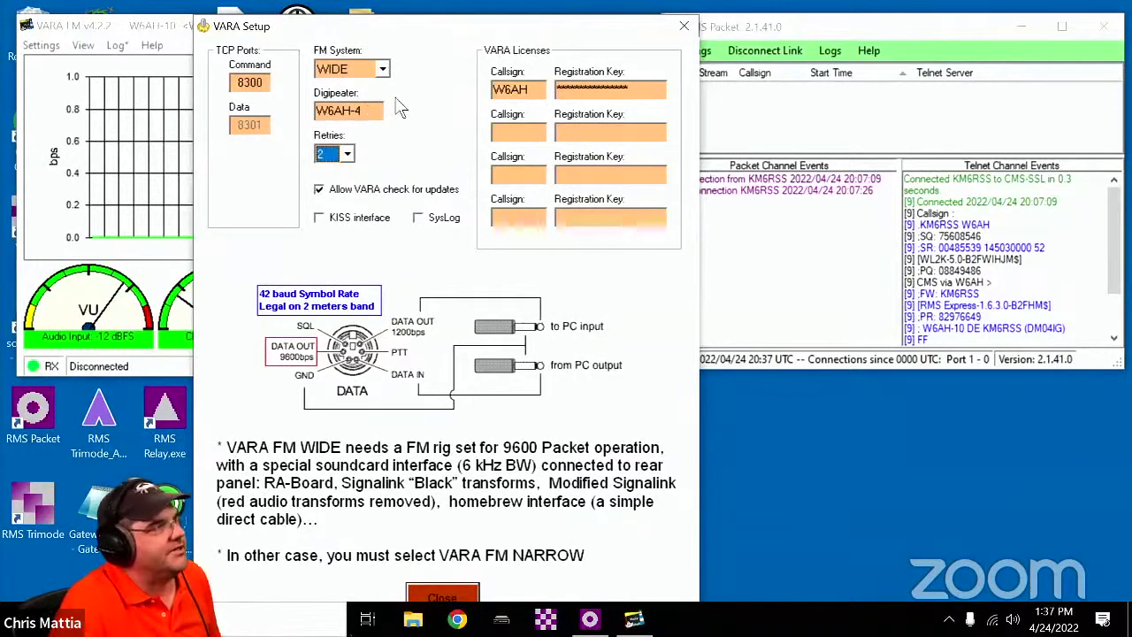
click(855, 34)
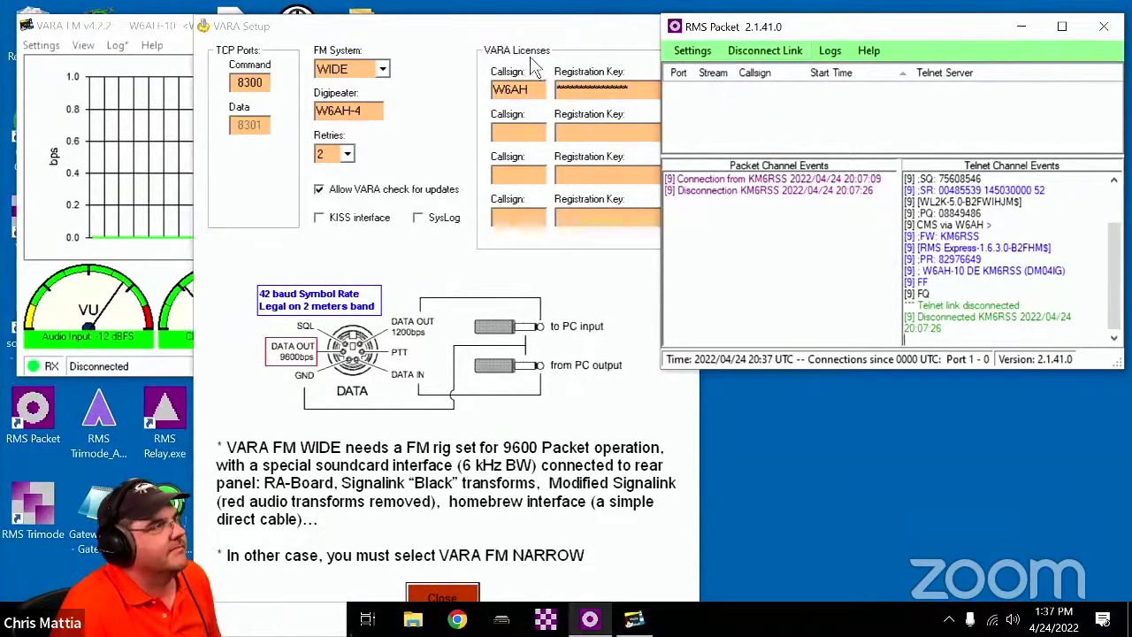
- Drag the gateway's VARA Setup window to the front and shift it left for review
drag(466, 32, 390, 24)
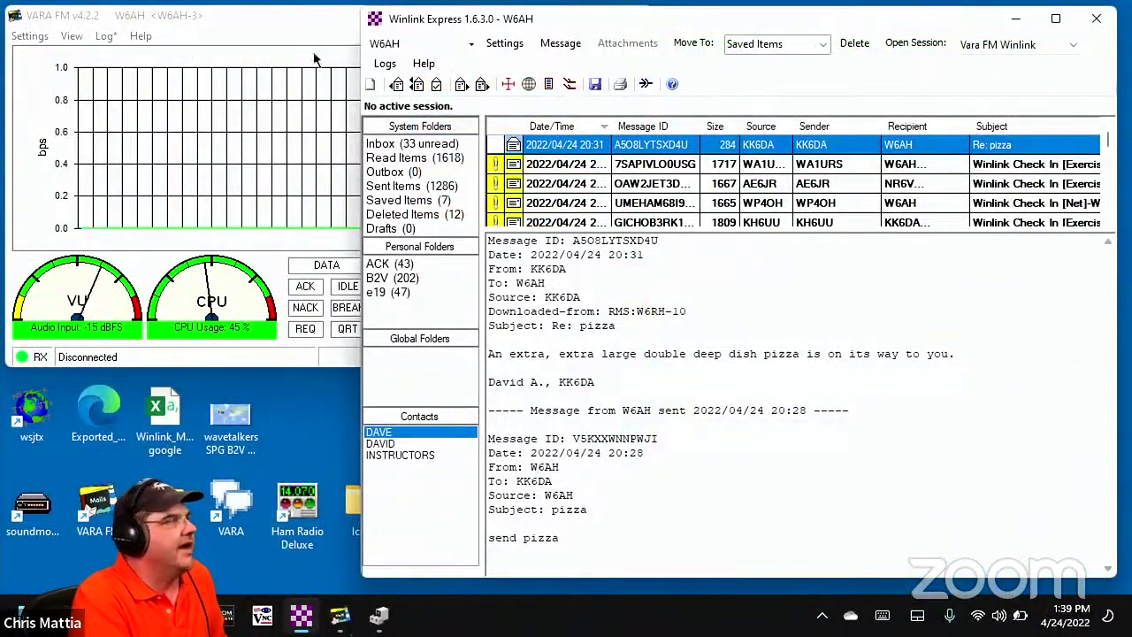
- Open and dismiss the client VARA FM Settings menu, then switch to the browser's VARA FM RMS Map
click(267, 34)
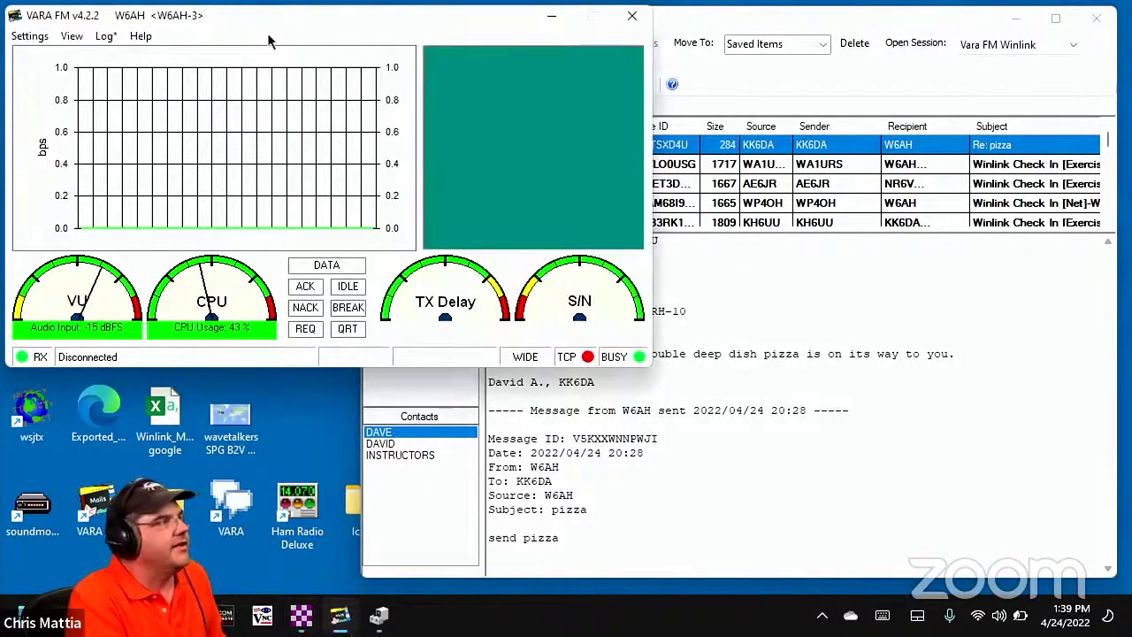
click(30, 36)
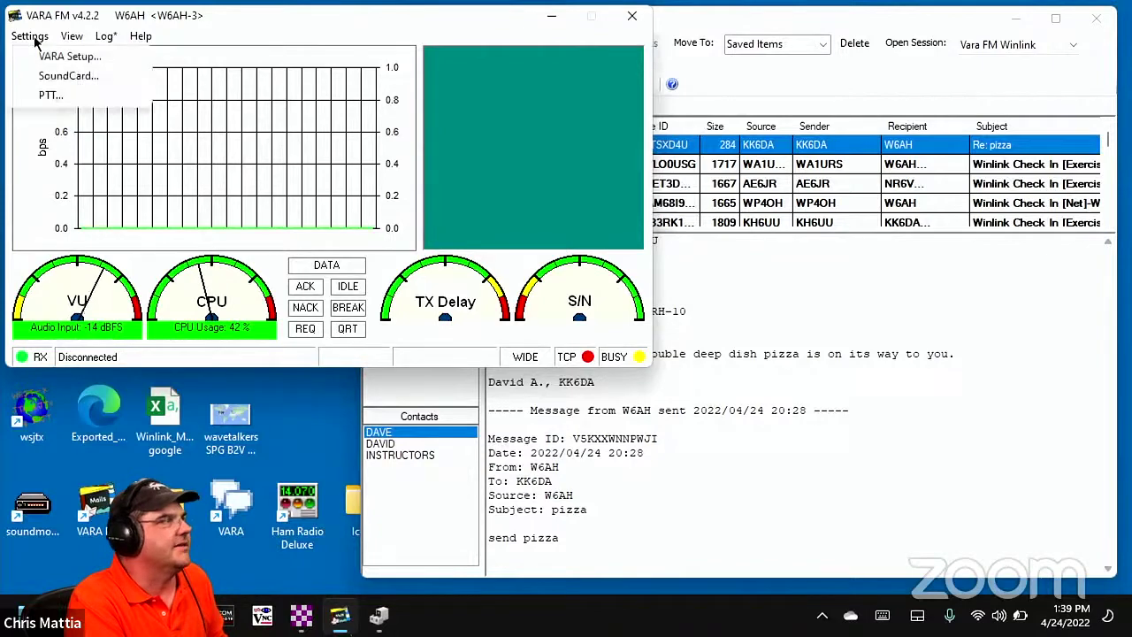
click(263, 39)
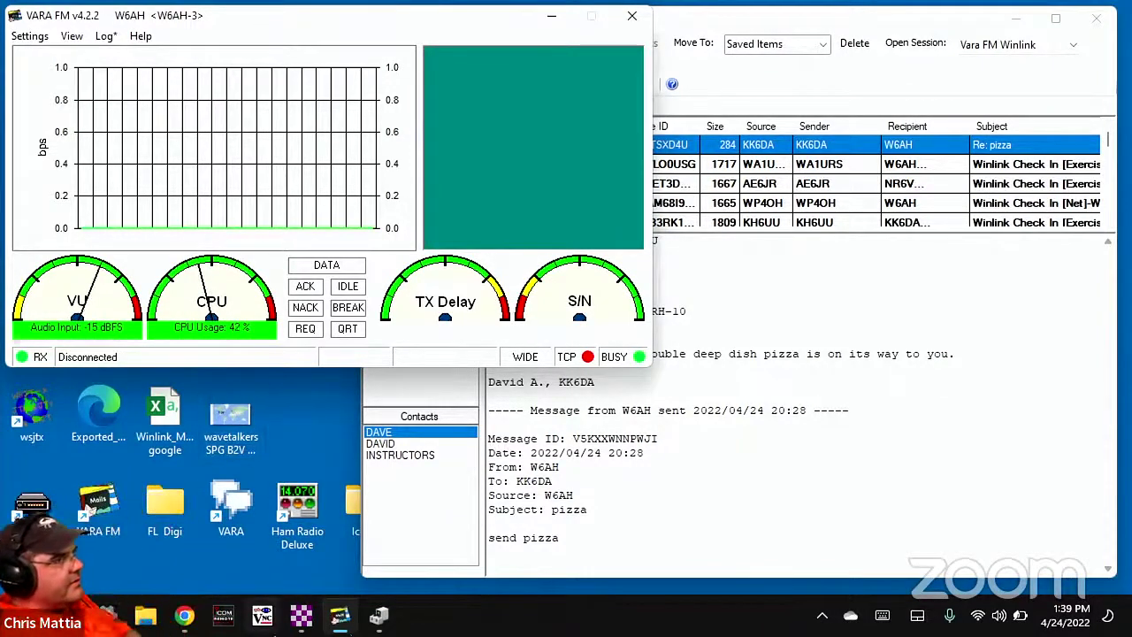
click(185, 616)
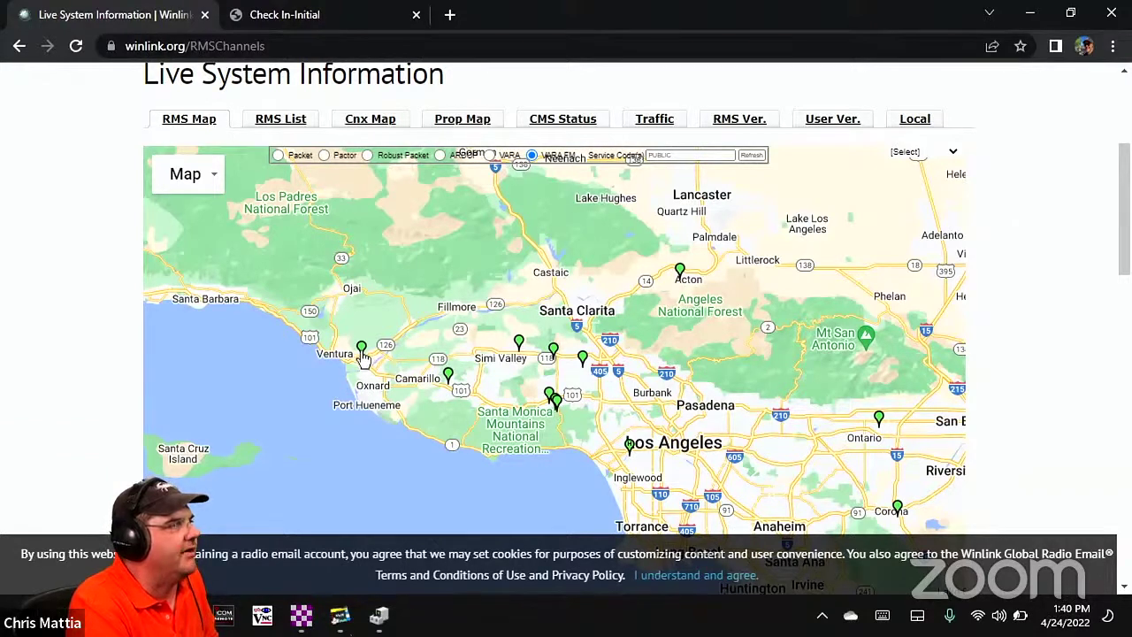
- Open NR6V-10's channel info on the RMS map: 145.030 MHz, DM04RF, VARA FM WIDE, hours 00-23
mouse_move(362, 354)
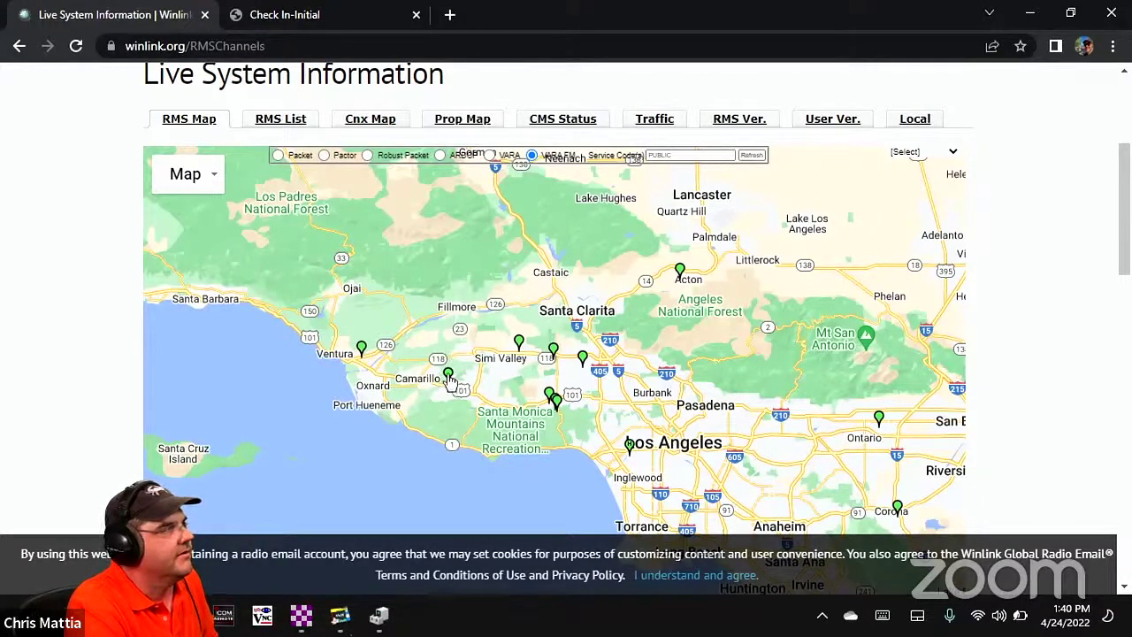
mouse_move(450, 378)
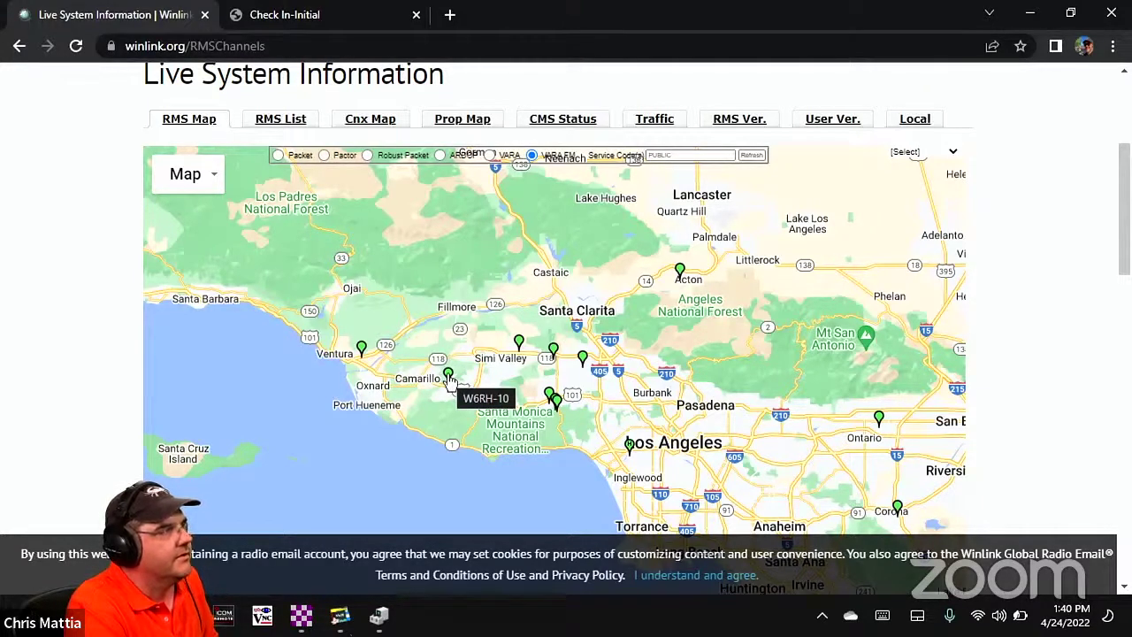
mouse_move(521, 343)
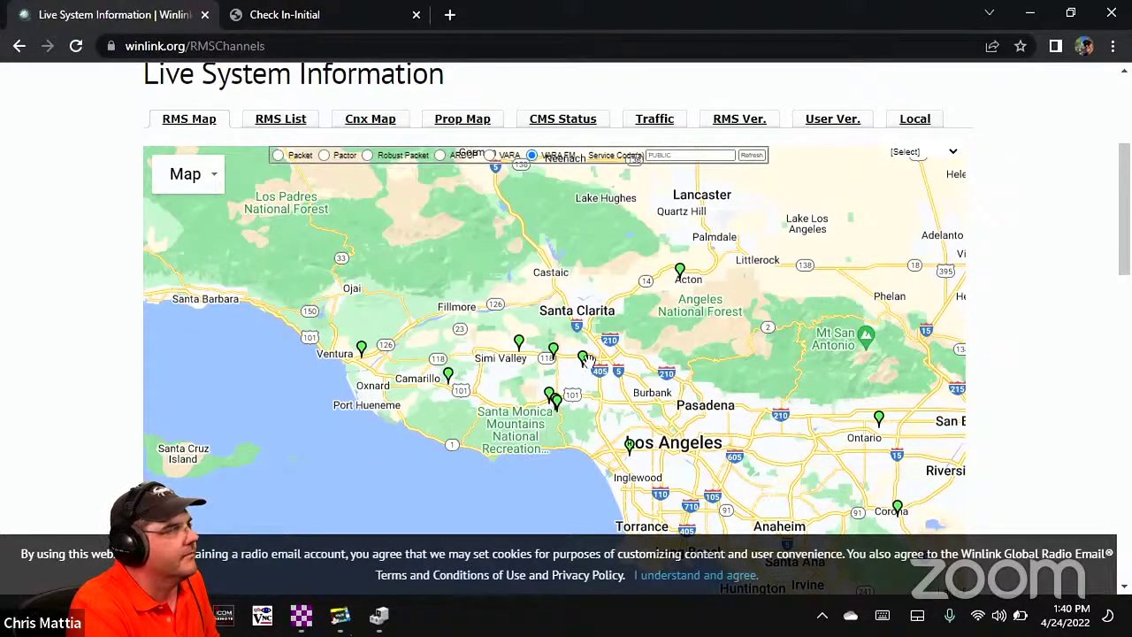
mouse_move(586, 366)
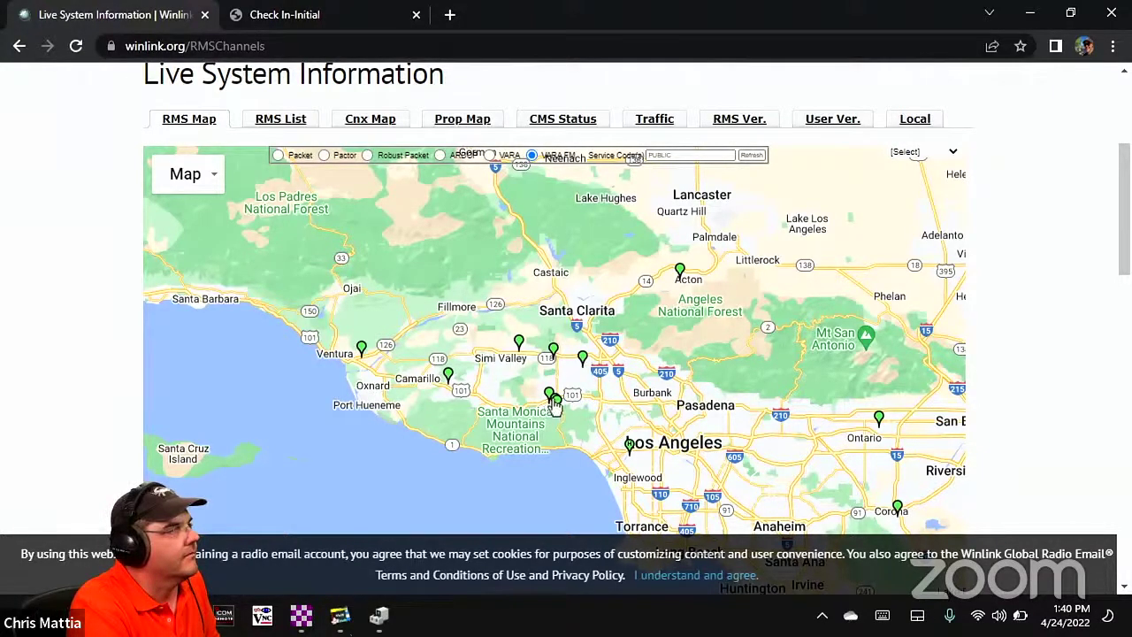
mouse_move(555, 402)
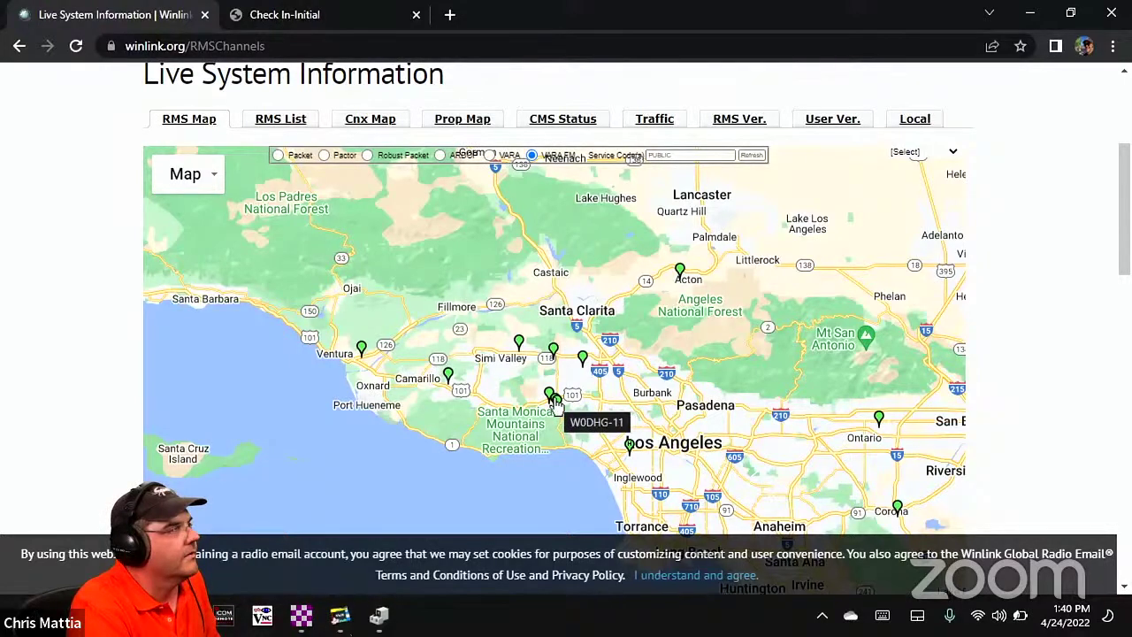
click(582, 358)
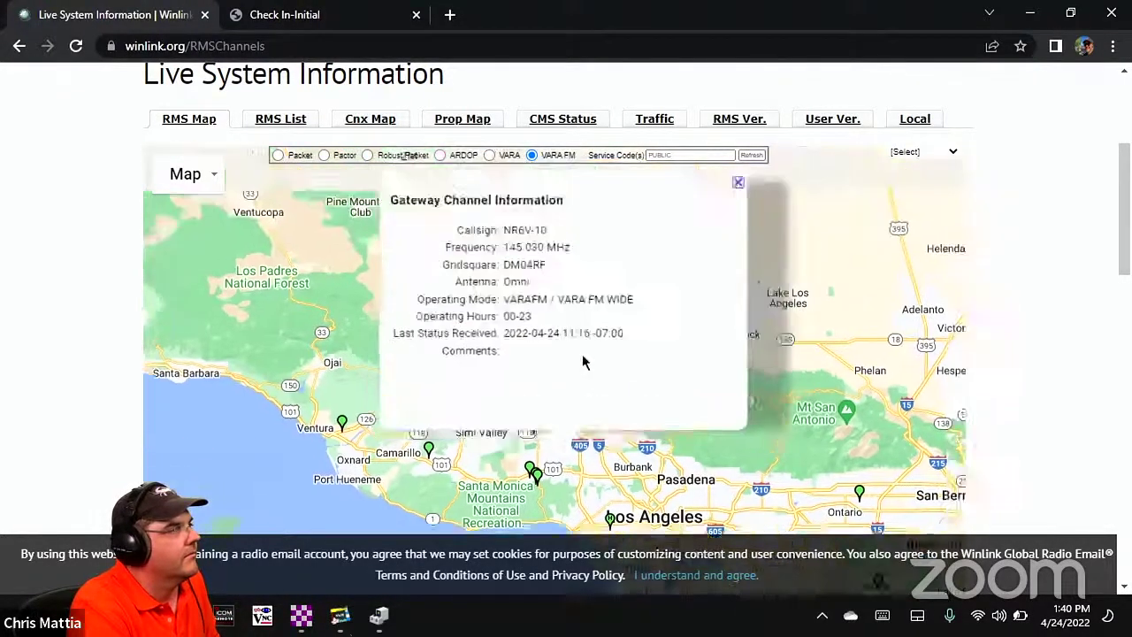